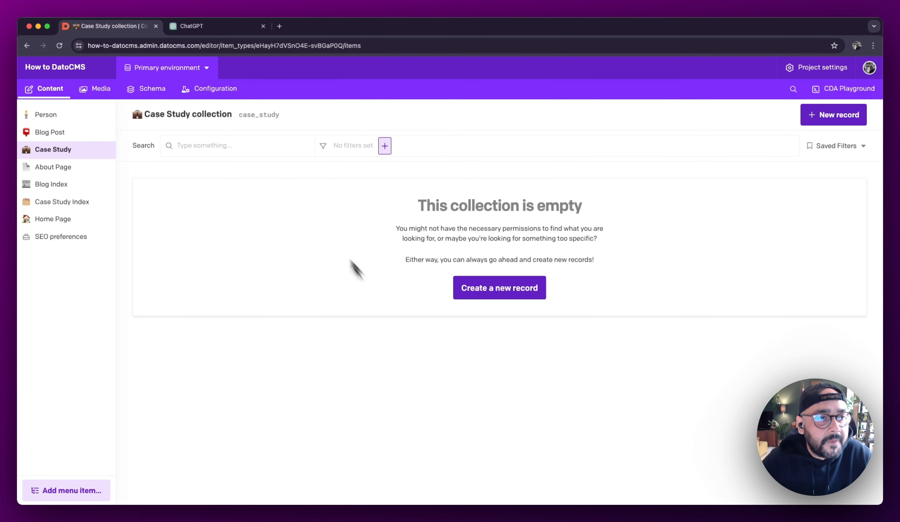
- Review the fields of the Case Study model in the schema and return to content editing
{"action": "left_click", "coordinate": [152, 90]}
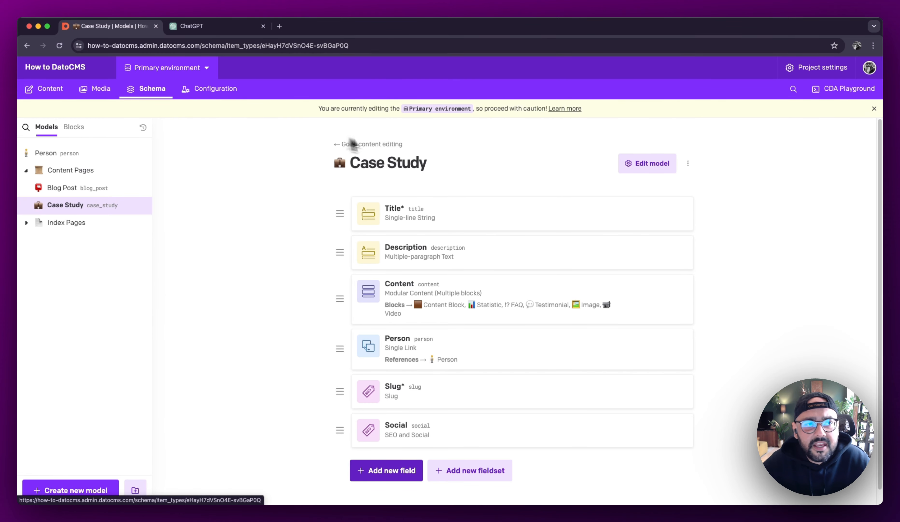
{"action": "left_click", "coordinate": [51, 90]}
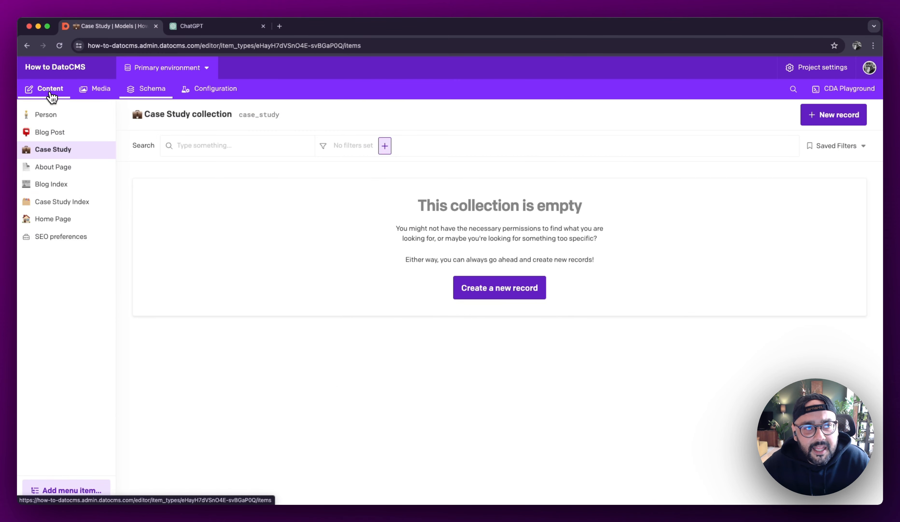
- Create a new Person record and upload the bearded man's portrait as its avatar
{"action": "left_click", "coordinate": [72, 116]}
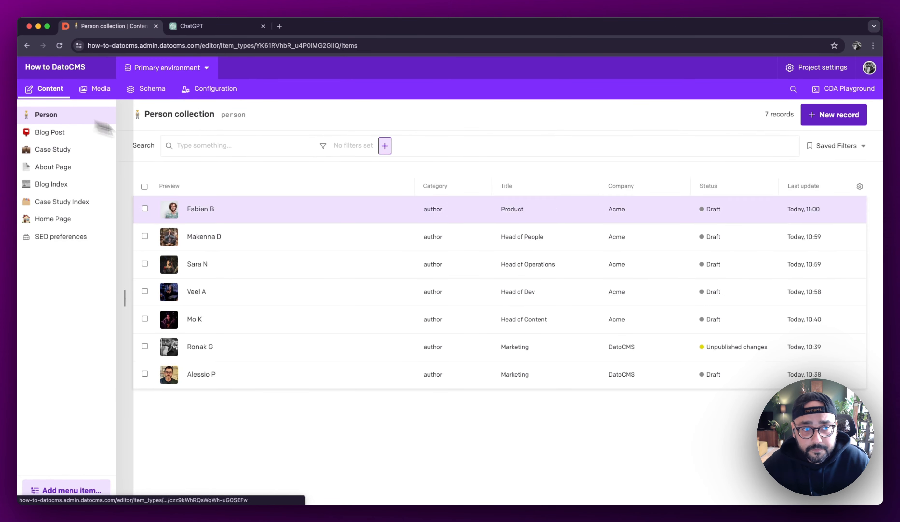
{"action": "left_click", "coordinate": [853, 123]}
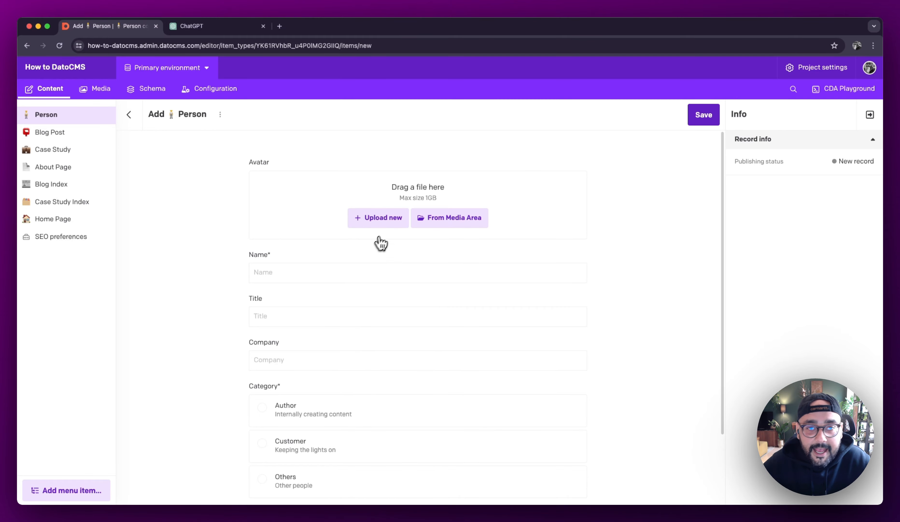
{"action": "left_click", "coordinate": [387, 228]}
{"action": "left_click", "coordinate": [302, 125]}
{"action": "double_click", "coordinate": [302, 129]}
- Fill in the person's full name, with CTO as title, Acme as company and Customer as category
{"action": "scroll", "coordinate": [283, 222], "scroll_direction": "down", "scroll_amount": 3}
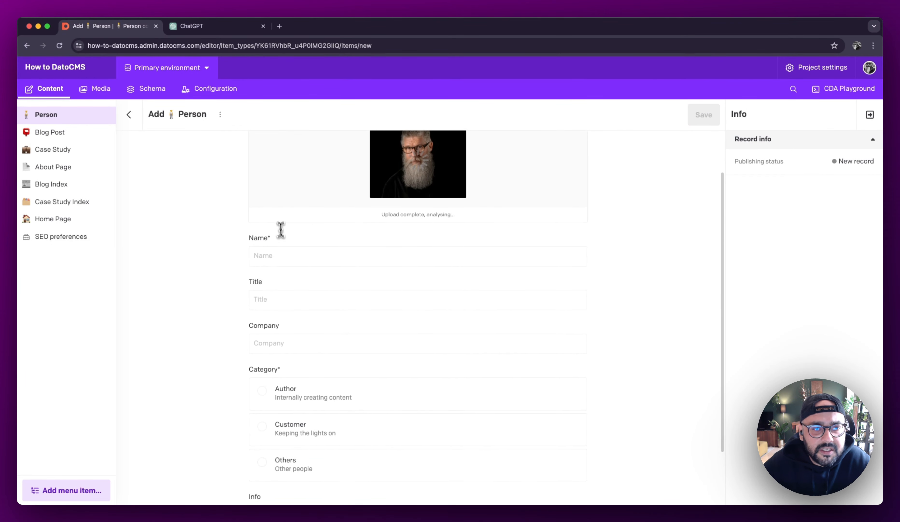
{"action": "left_click", "coordinate": [290, 255]}
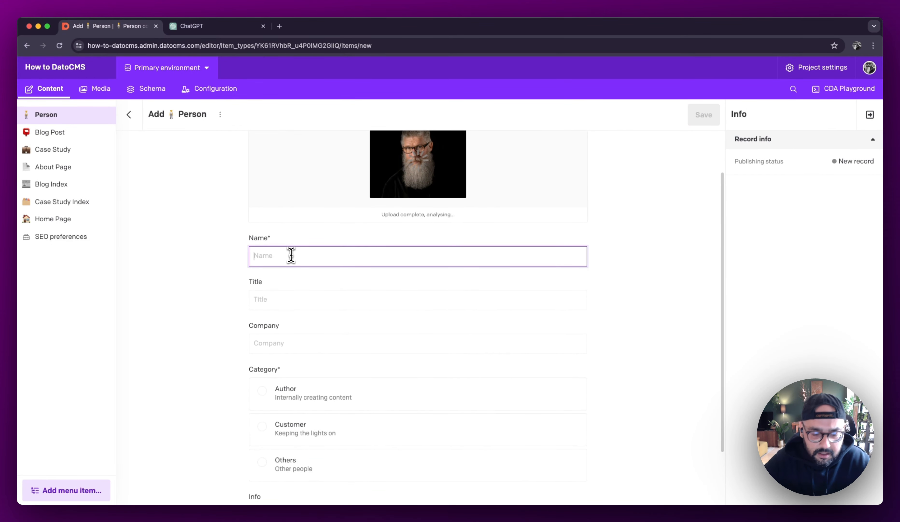
{"action": "type", "text": "B"}
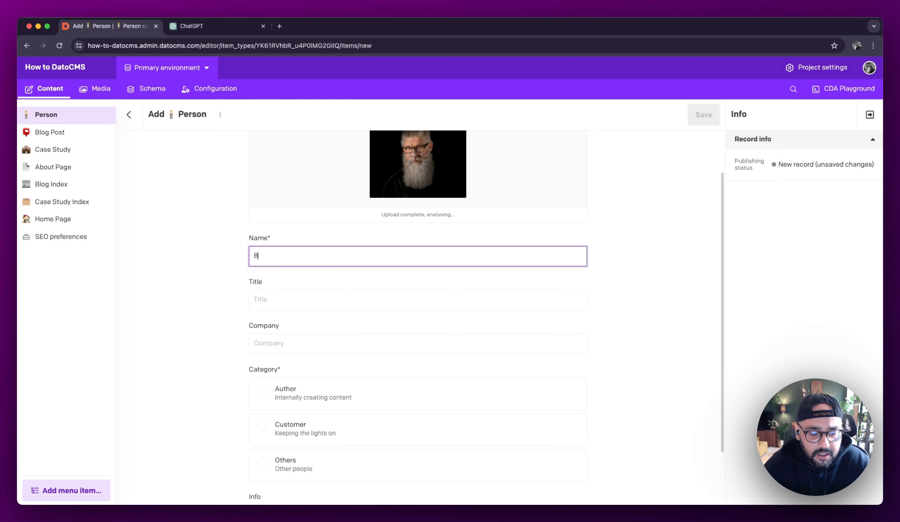
{"action": "type", "text": "eardy McB"}
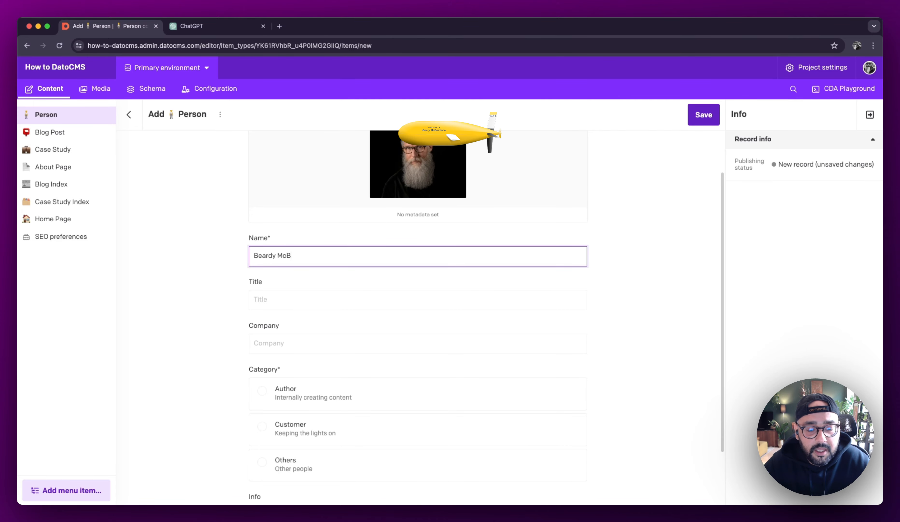
{"action": "type", "text": "eardface"}
{"action": "key", "text": "Tab"}
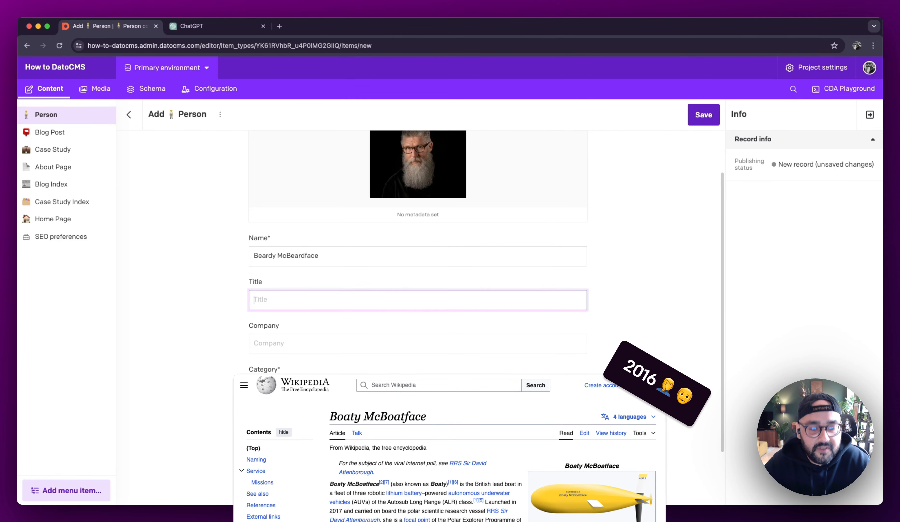
{"action": "type", "text": "CTO at Acme"}
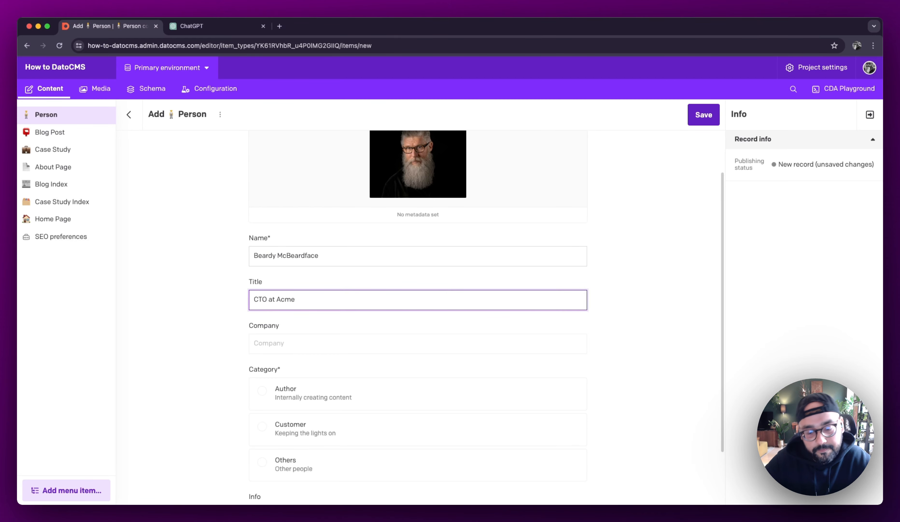
{"action": "key", "text": "super+a"}
{"action": "type", "text": "CTO"}
{"action": "key", "text": "Tab"}
{"action": "type", "text": "Acme"}
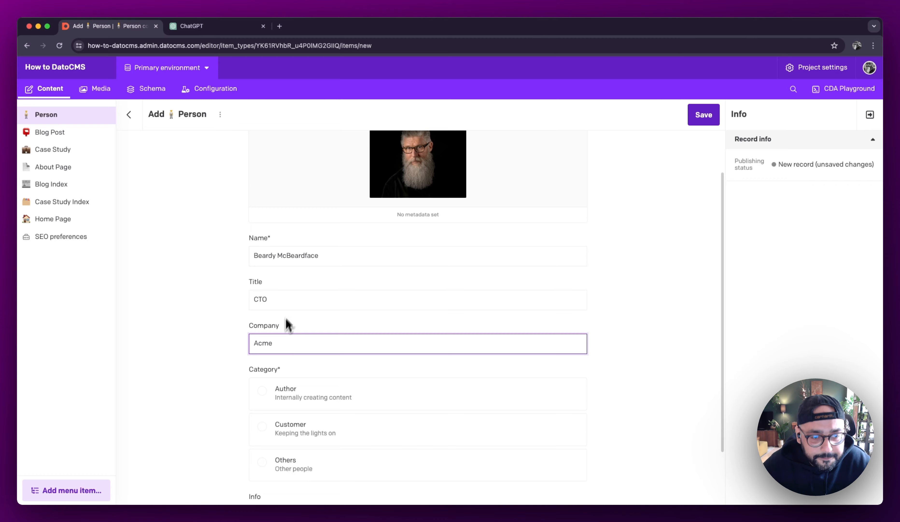
{"action": "left_click", "coordinate": [311, 444]}
- Add a Testimonial block to the person's Info field
{"action": "scroll", "coordinate": [312, 445], "scroll_direction": "down", "scroll_amount": 2}
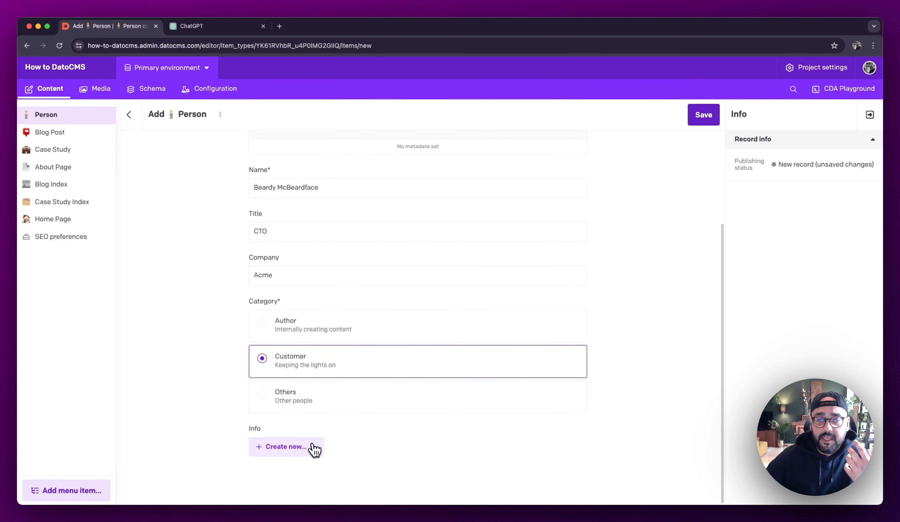
{"action": "left_click", "coordinate": [315, 450]}
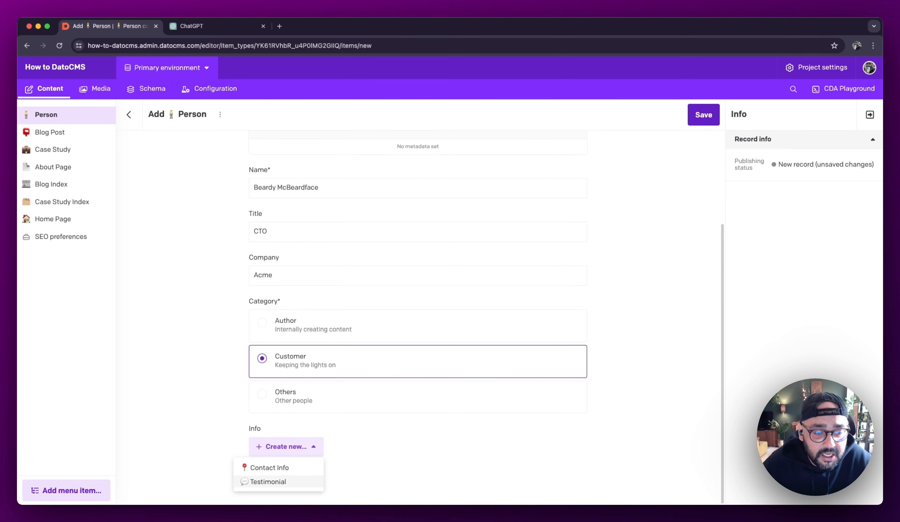
{"action": "left_click", "coordinate": [269, 481]}
- Try to upload Testimonial Video.flv from the Case Study folder in "How to DatoCMS - Files" as the testimonial's video
{"action": "scroll", "coordinate": [231, 439], "scroll_direction": "down", "scroll_amount": 5}
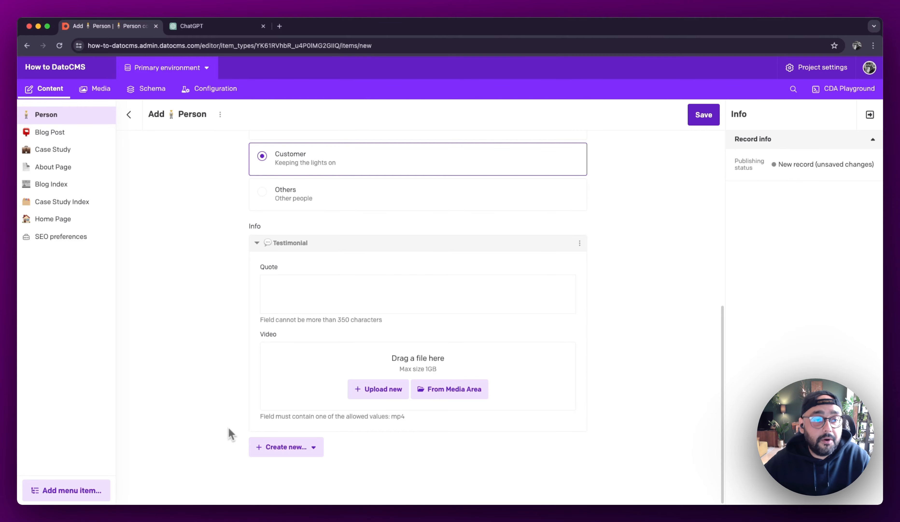
{"action": "left_click", "coordinate": [367, 394]}
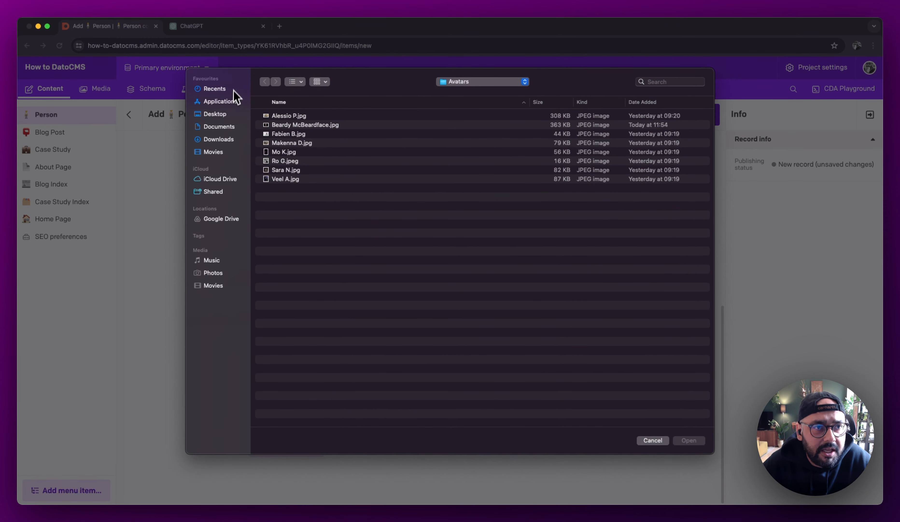
{"action": "left_click", "coordinate": [223, 114]}
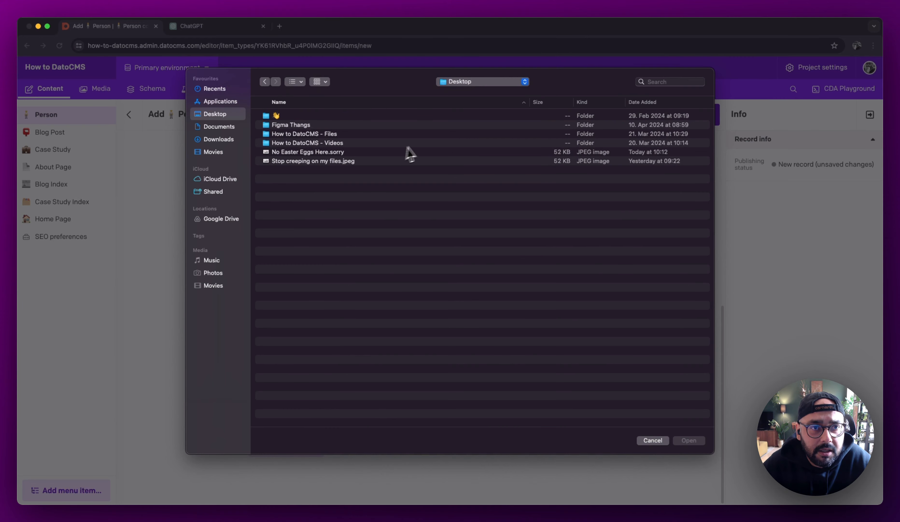
{"action": "double_click", "coordinate": [322, 134]}
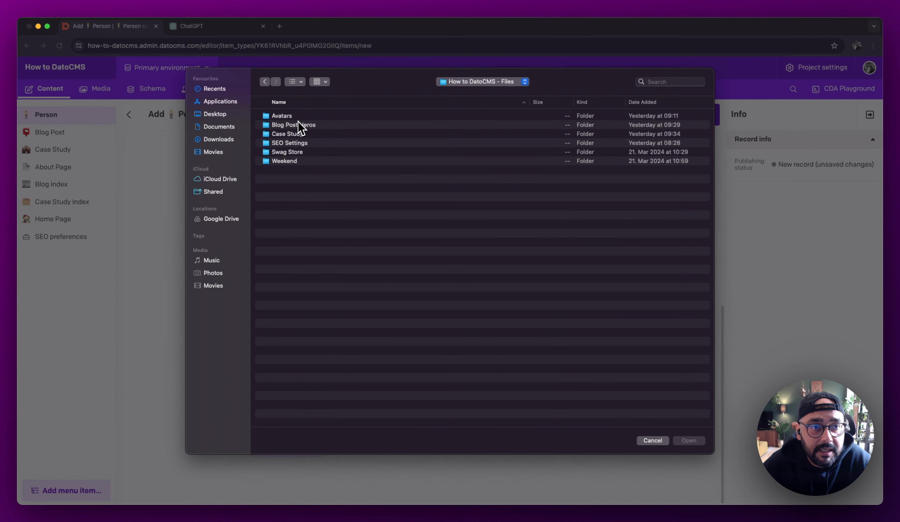
{"action": "double_click", "coordinate": [298, 133]}
{"action": "double_click", "coordinate": [328, 134]}
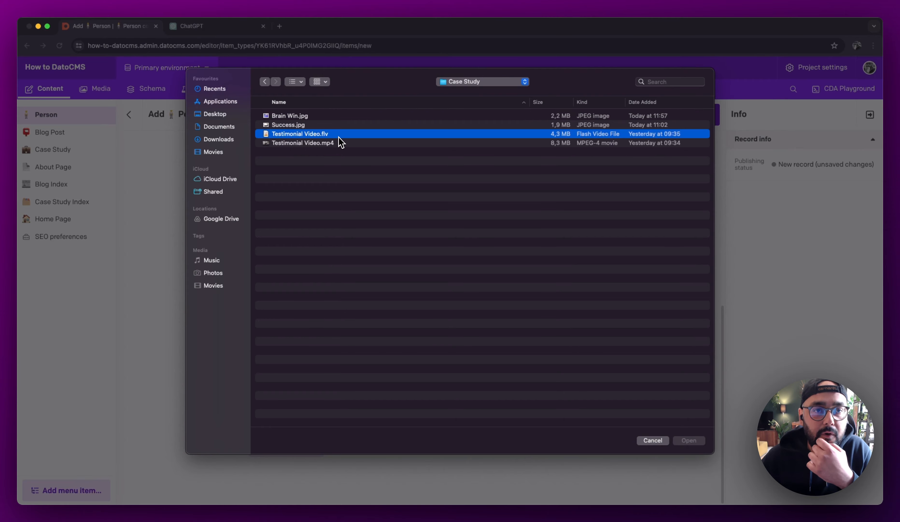
- Replace the FLV file in the testimonial's Video field with Testimonial Video.mp4
{"action": "scroll", "coordinate": [231, 370], "scroll_direction": "down", "scroll_amount": 2}
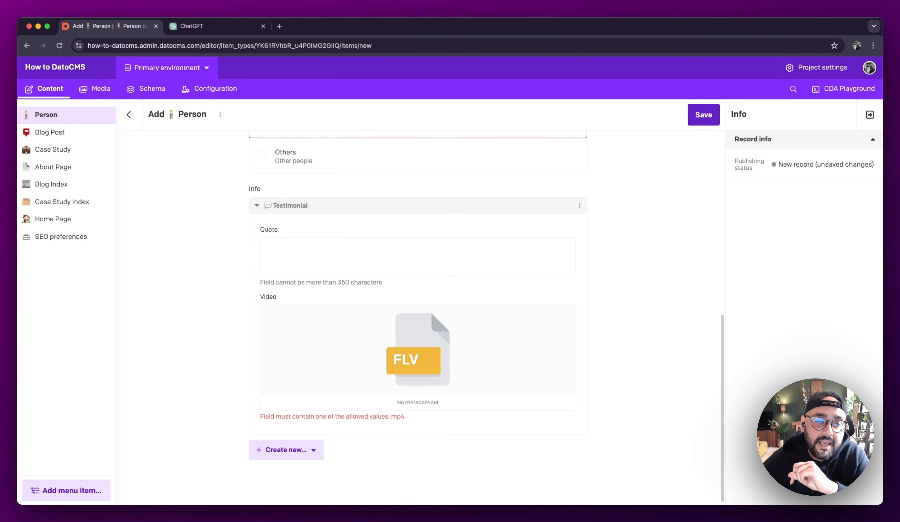
{"action": "left_click_drag", "start_coordinate": [263, 415], "coordinate": [401, 417]}
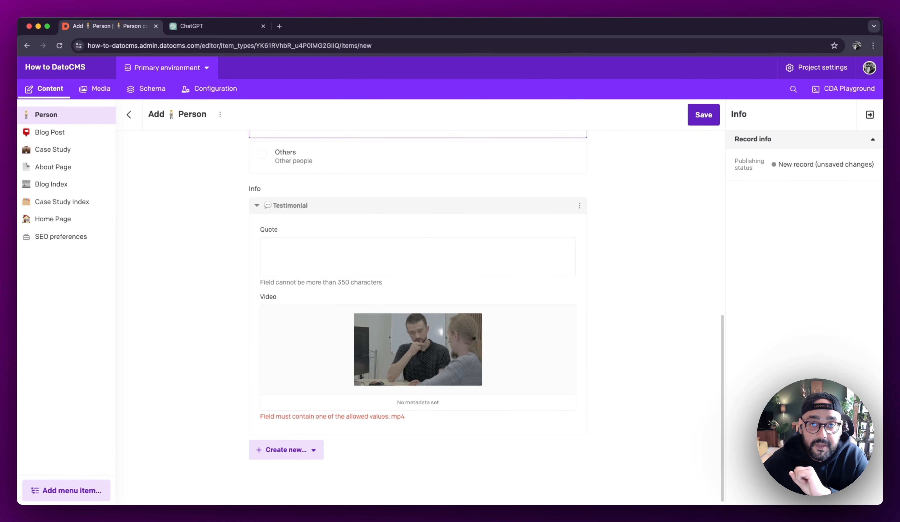
{"action": "mouse_move", "coordinate": [407, 392]}
{"action": "left_click", "coordinate": [430, 349]}
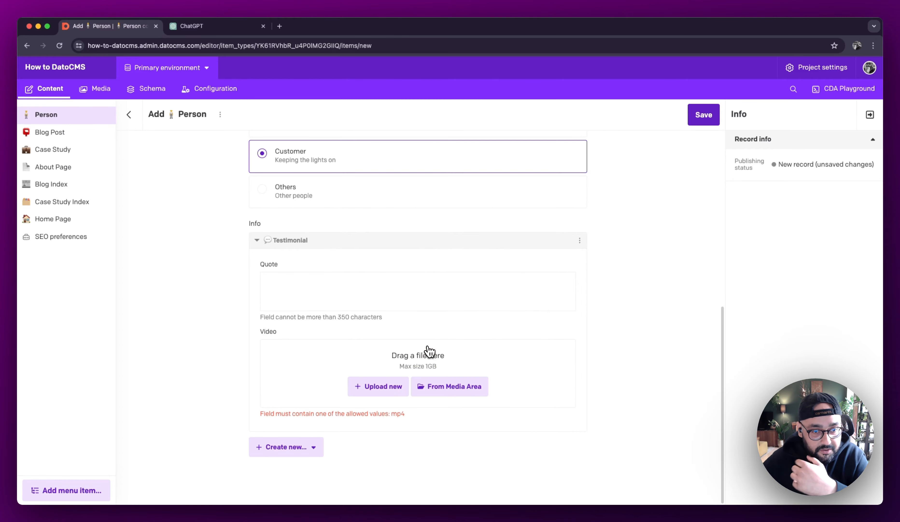
{"action": "left_click", "coordinate": [394, 397]}
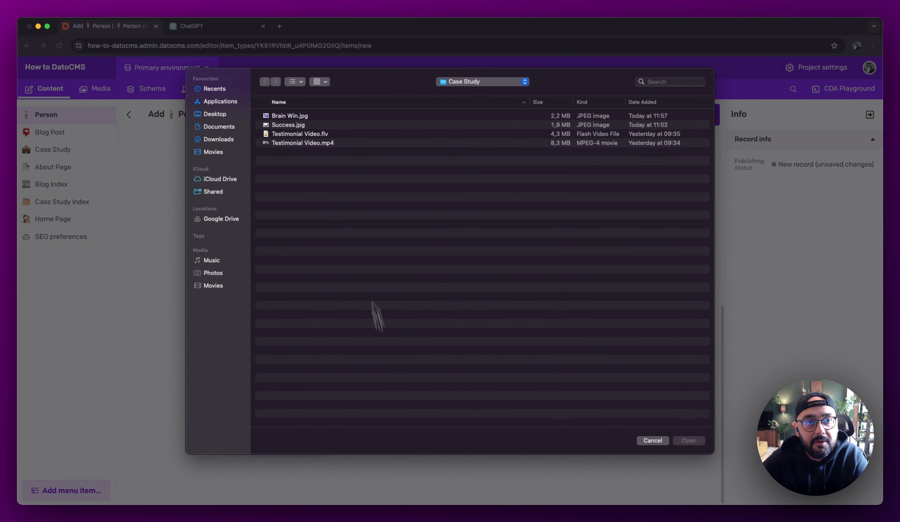
{"action": "double_click", "coordinate": [324, 143]}
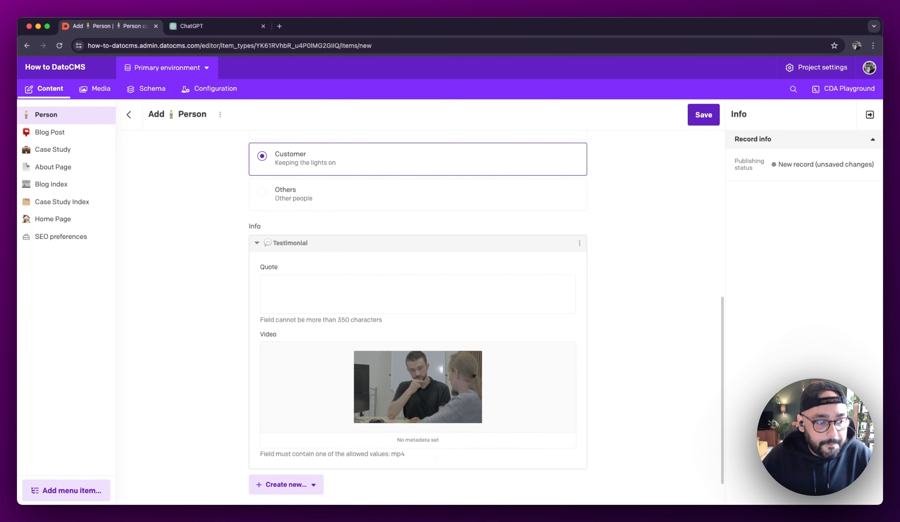
- Save and publish the new person record and return to the Person collection
{"action": "left_click", "coordinate": [703, 116]}
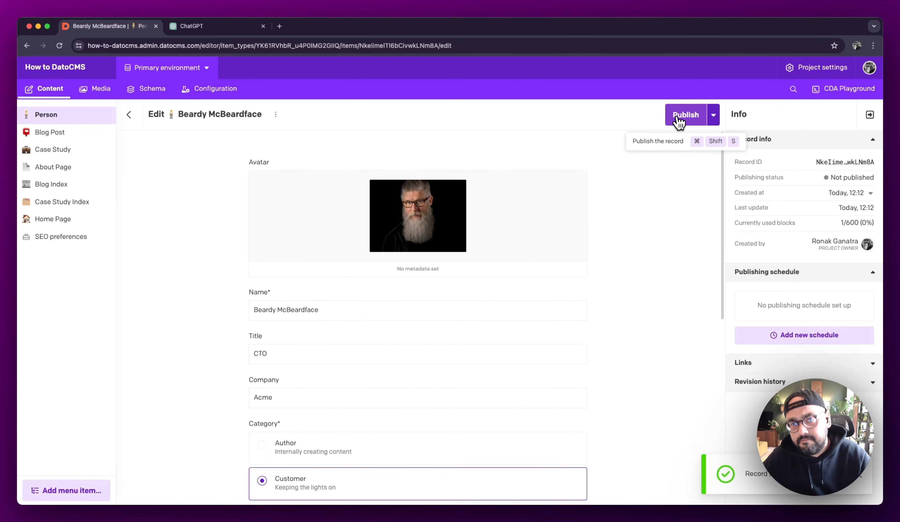
{"action": "left_click", "coordinate": [678, 120]}
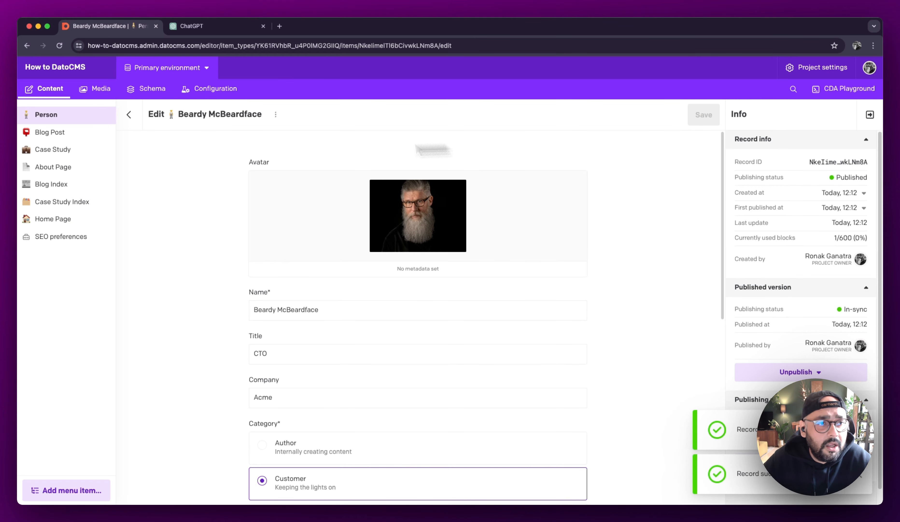
{"action": "left_click", "coordinate": [129, 116]}
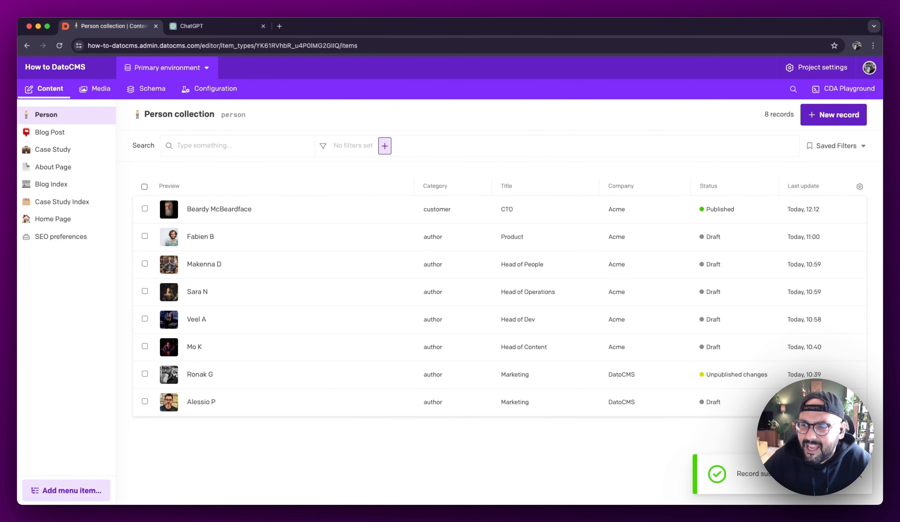
- Bulk-publish all records in the Person collection and refresh the list
{"action": "left_click", "coordinate": [145, 186]}
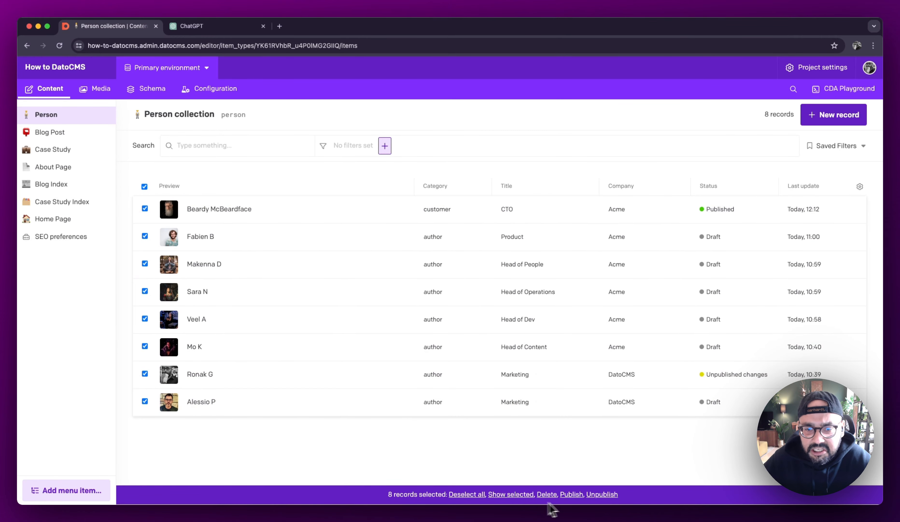
{"action": "left_click", "coordinate": [572, 497]}
{"action": "left_click", "coordinate": [517, 323]}
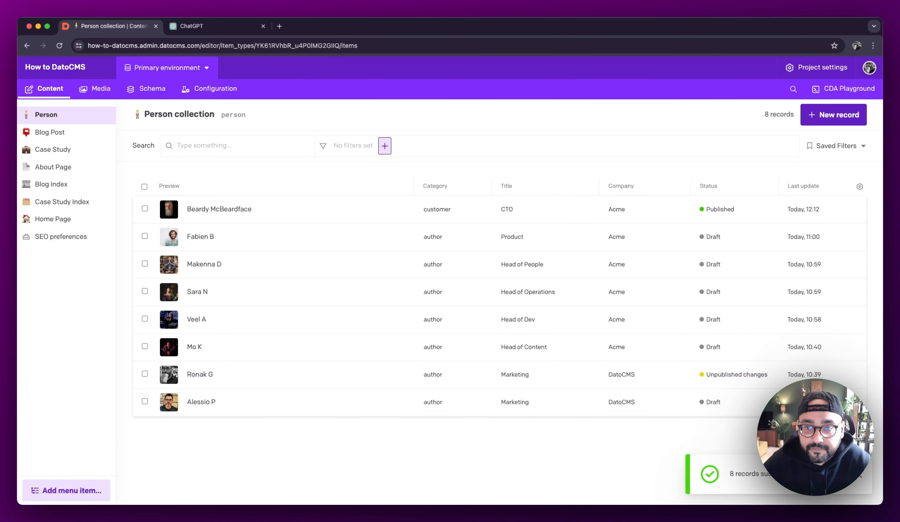
{"action": "key", "text": "super+r"}
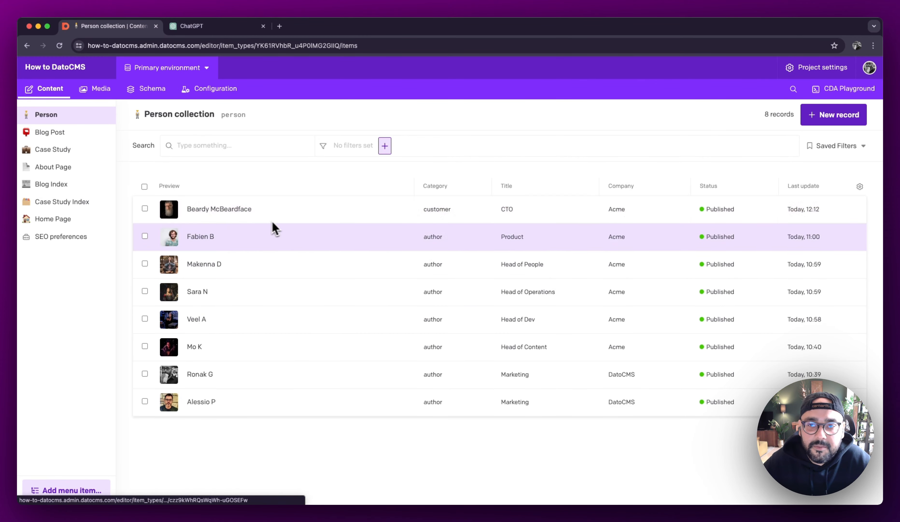
- Create a new Case Study record titled "All the gains"
{"action": "left_click", "coordinate": [63, 155]}
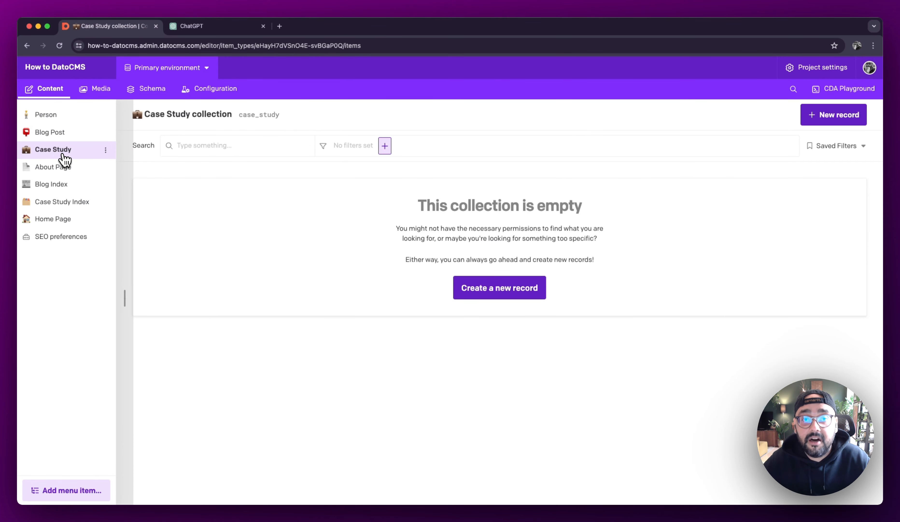
{"action": "left_click", "coordinate": [496, 286]}
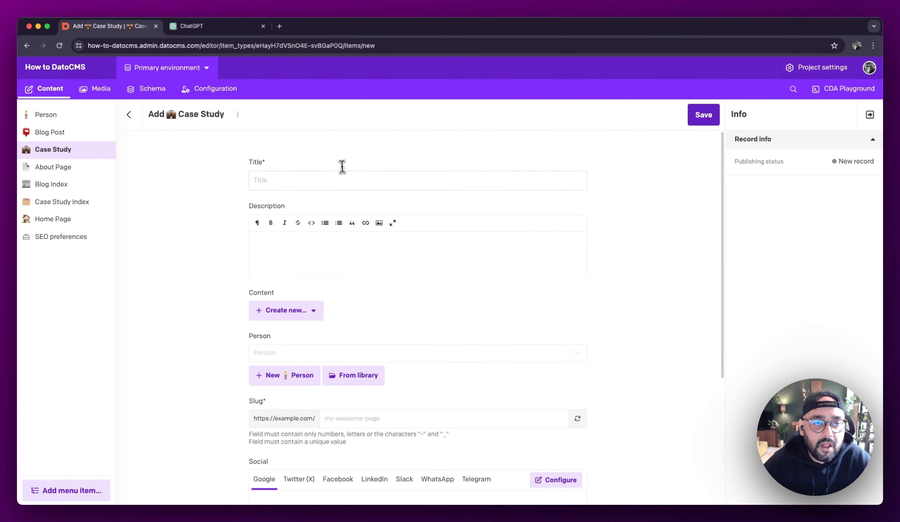
{"action": "left_click", "coordinate": [342, 179]}
{"action": "type", "text": "All the gains"}
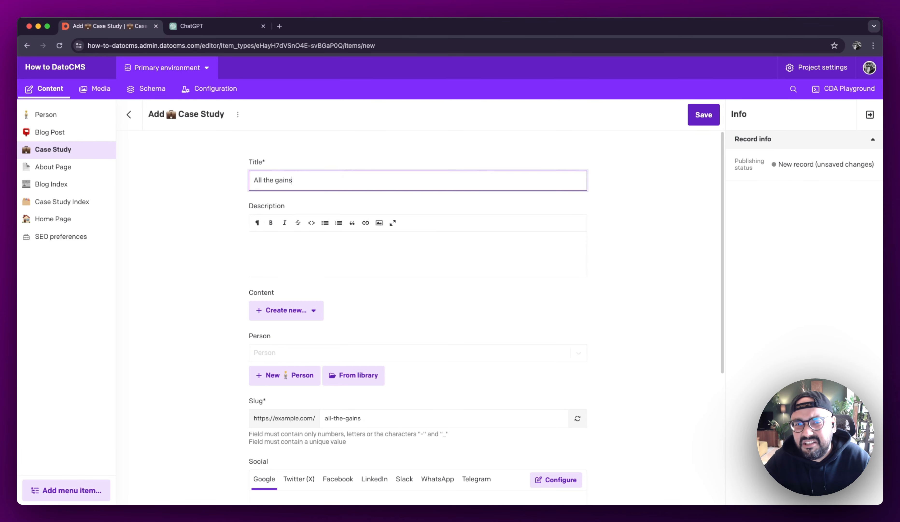
- Write the case study's description as "This is our success story with a cloud based SaaS company."
{"action": "key", "text": "Tab"}
{"action": "type", "text": "This is our success story with "}
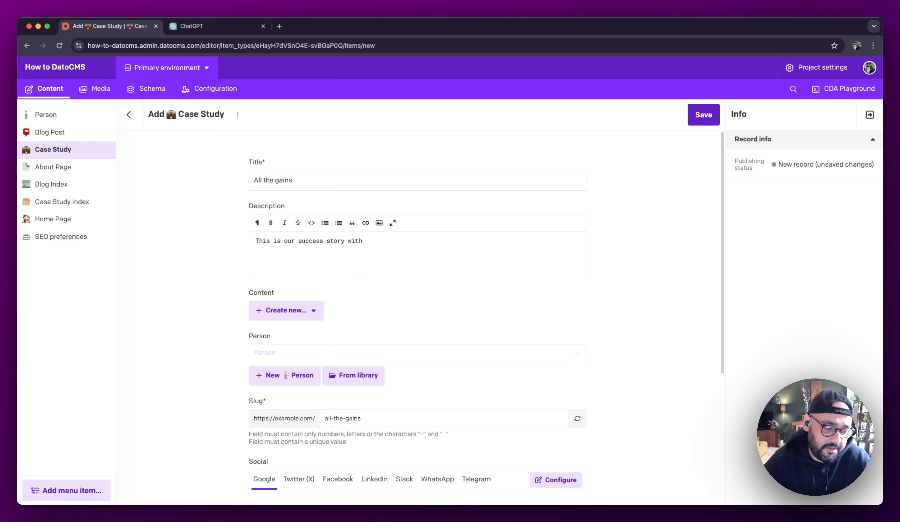
{"action": "type", "text": "a cloud base"}
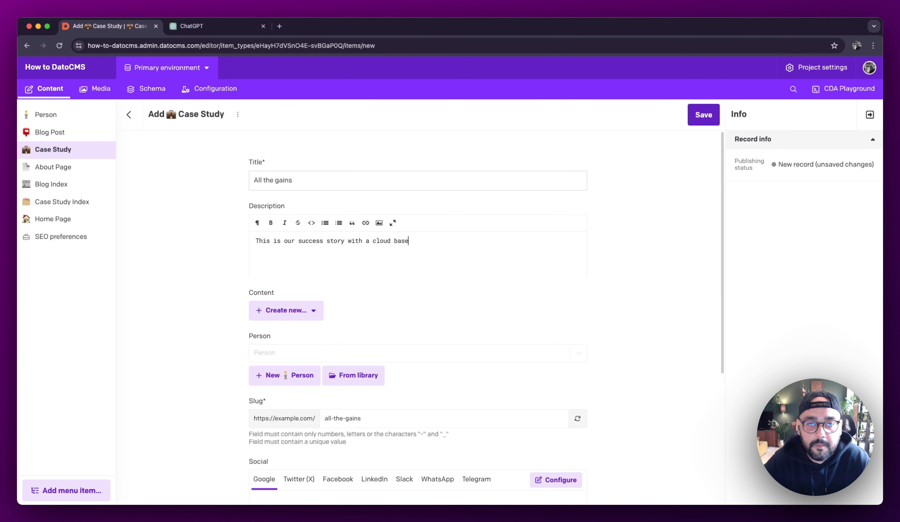
{"action": "type", "text": "d SaaS company."}
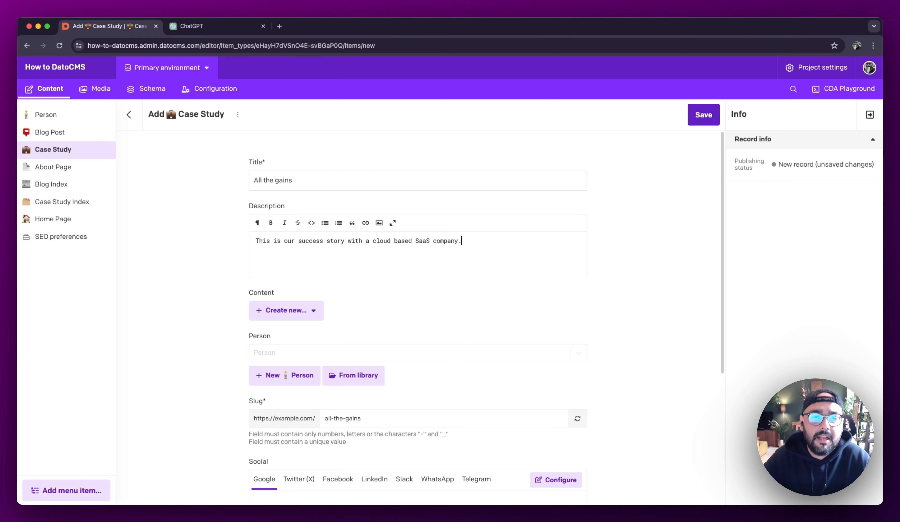
- Add a Content Block to the case study's content
{"action": "scroll", "coordinate": [255, 251], "scroll_direction": "down", "scroll_amount": 2}
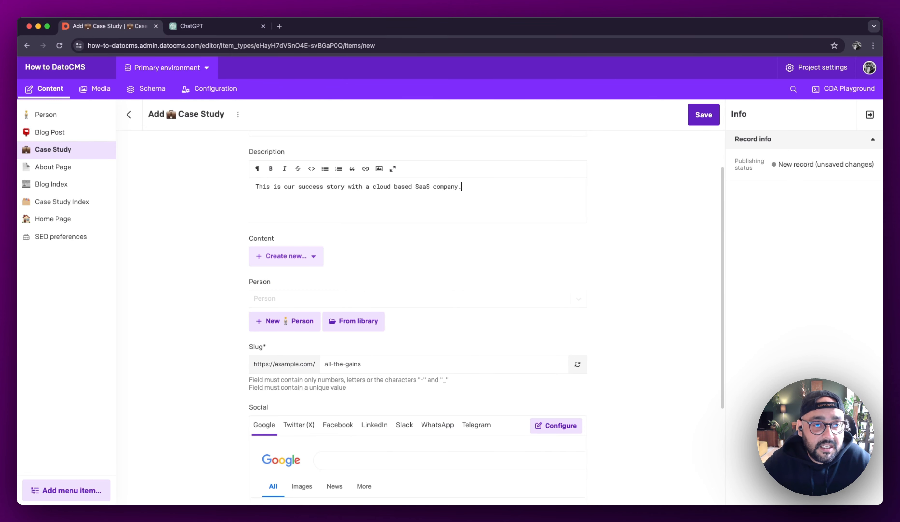
{"action": "left_click", "coordinate": [310, 260]}
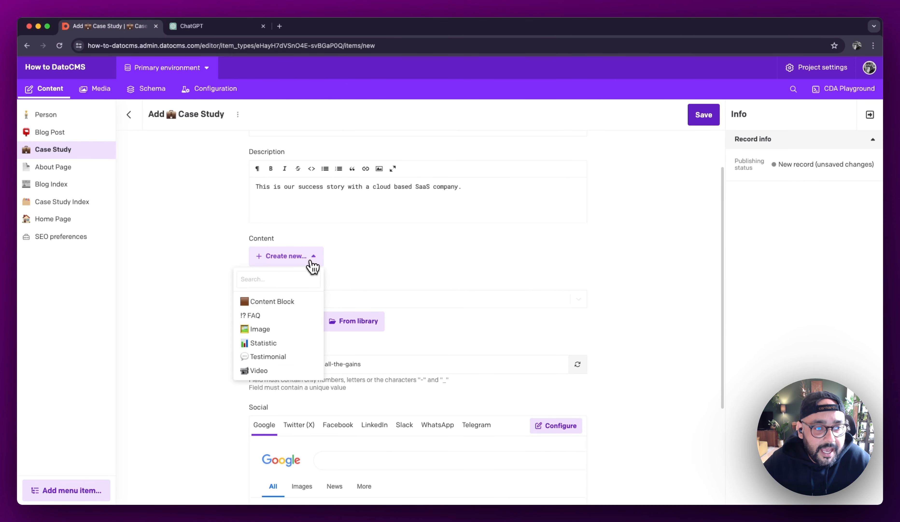
{"action": "left_click", "coordinate": [293, 305]}
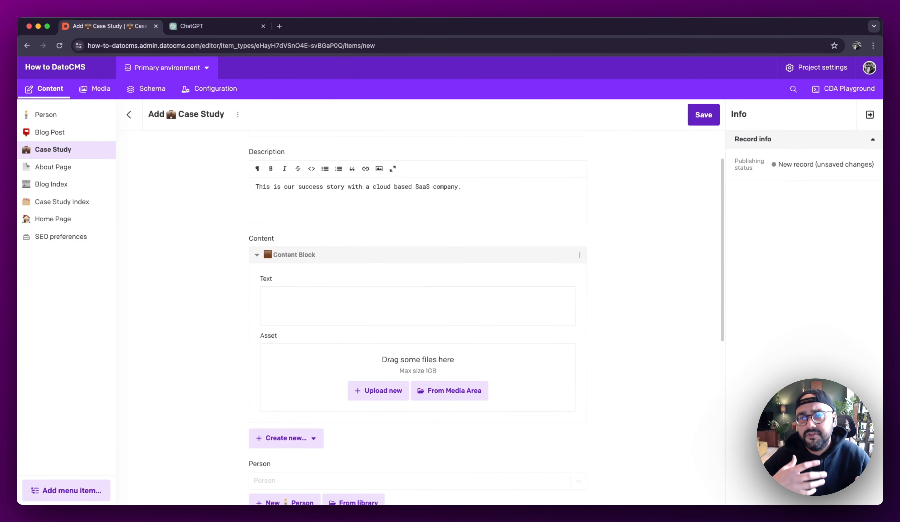
- Copy the generated CloudTech Solutions case study paragraph from ChatGPT and paste it into the Content Block's text in DatoCMS
{"action": "scroll", "coordinate": [223, 296], "scroll_direction": "down", "scroll_amount": 3}
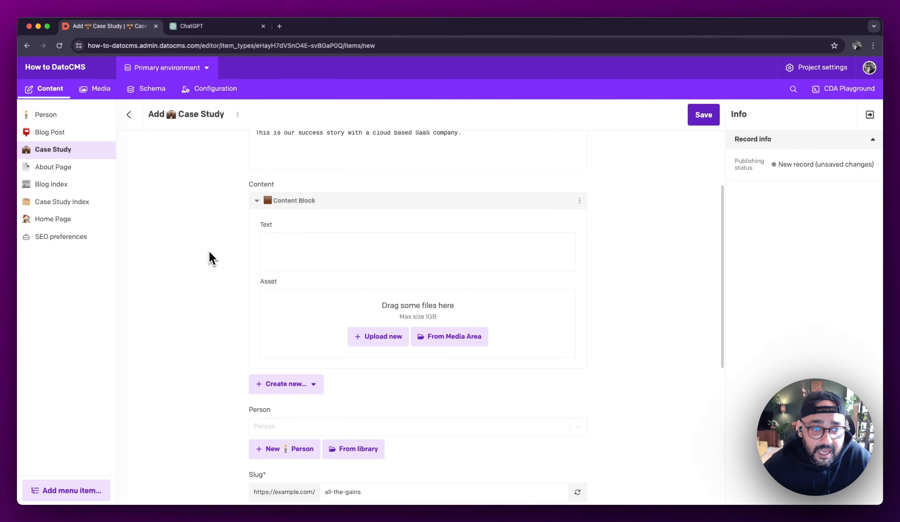
{"action": "key", "text": "ctrl+Tab"}
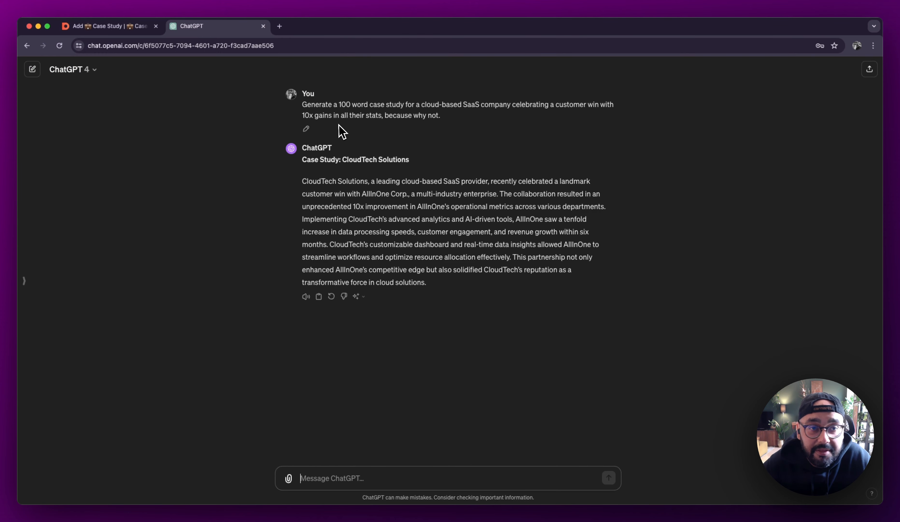
{"action": "triple_click", "coordinate": [344, 195]}
{"action": "key", "text": "super+c"}
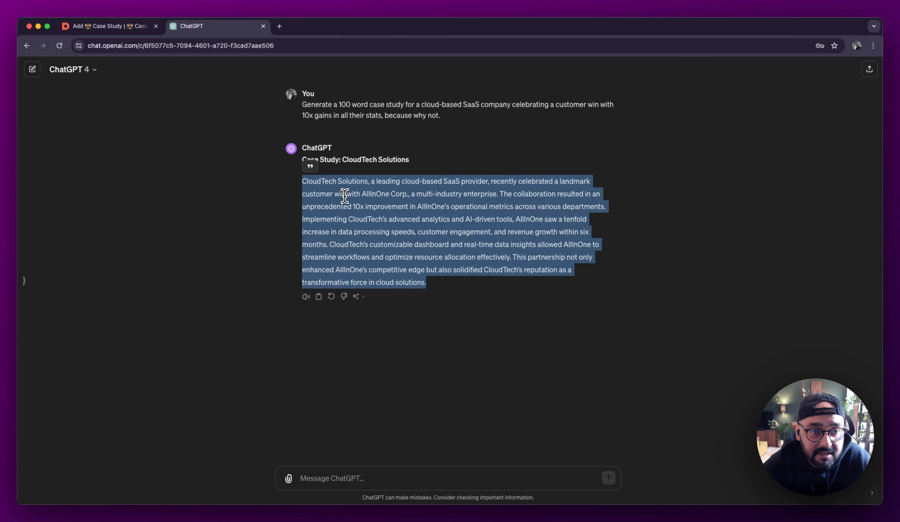
{"action": "left_click", "coordinate": [187, 175]}
{"action": "left_click", "coordinate": [90, 26]}
{"action": "left_click", "coordinate": [348, 257]}
{"action": "key", "text": "super+v"}
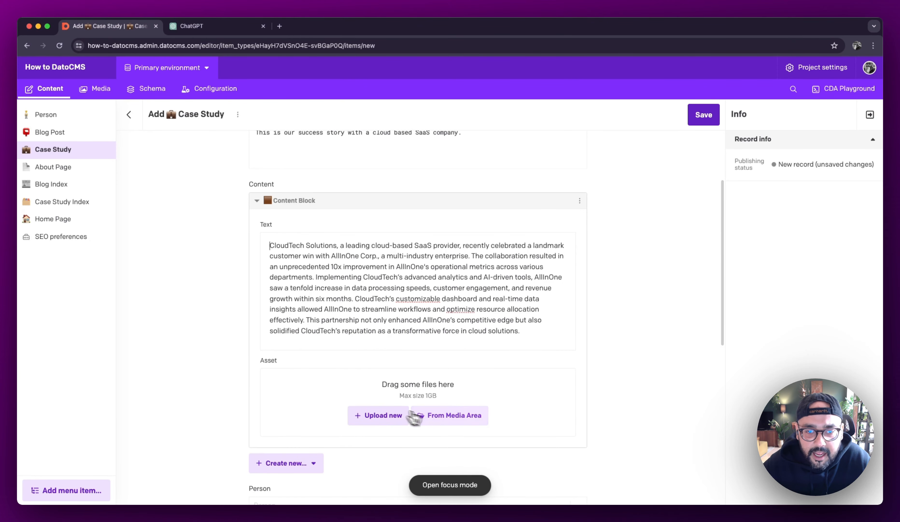
- Upload the purple gradient image as the Content Block's asset and split its text with a blank paragraph before "CloudTech's customizable dashboard"
{"action": "left_click", "coordinate": [394, 415]}
{"action": "double_click", "coordinate": [298, 119]}
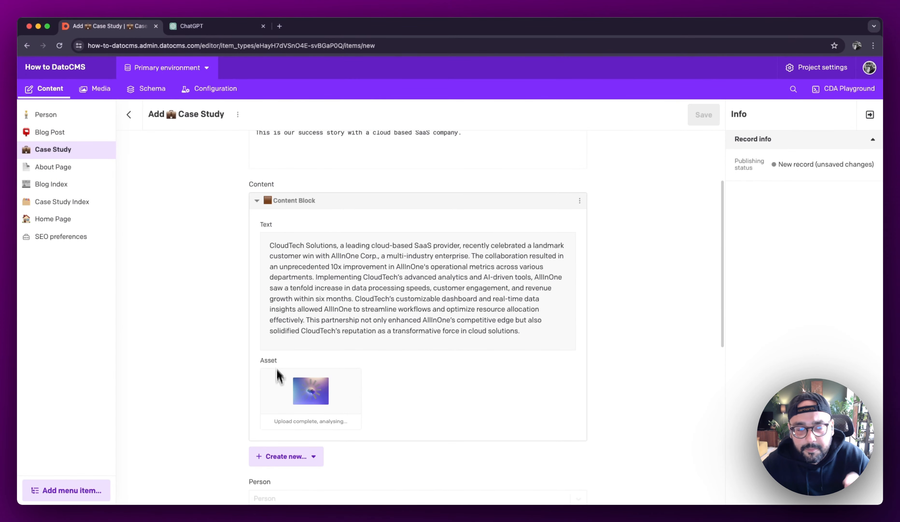
{"action": "scroll", "coordinate": [241, 373], "scroll_direction": "down", "scroll_amount": 2}
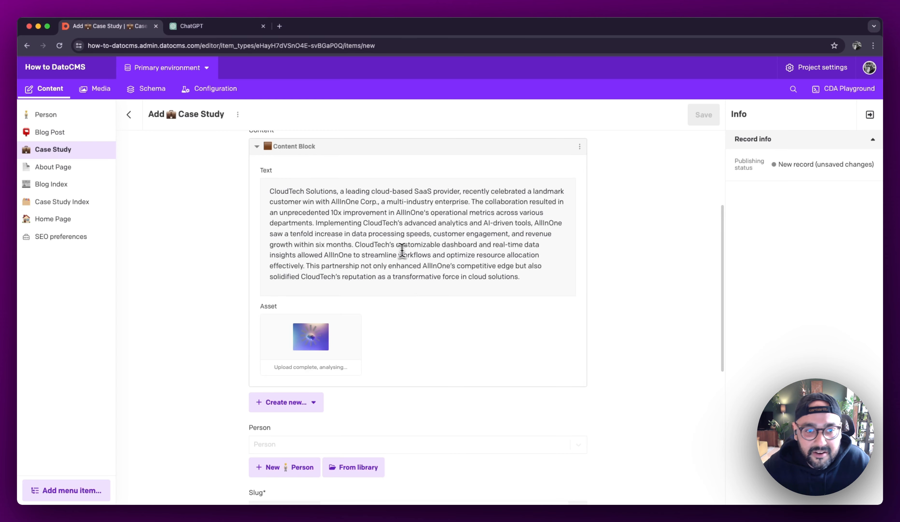
{"action": "left_click", "coordinate": [356, 245]}
{"action": "key", "text": "Return"}
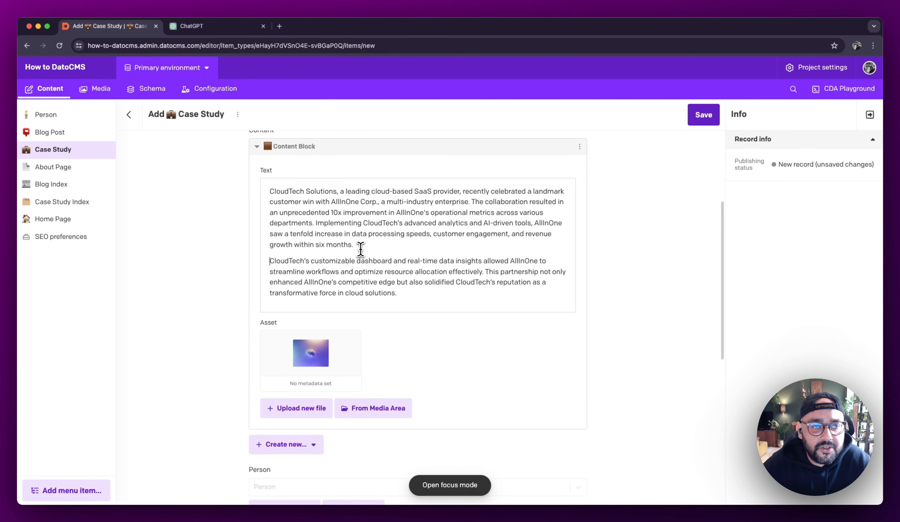
{"action": "key", "text": "Return"}
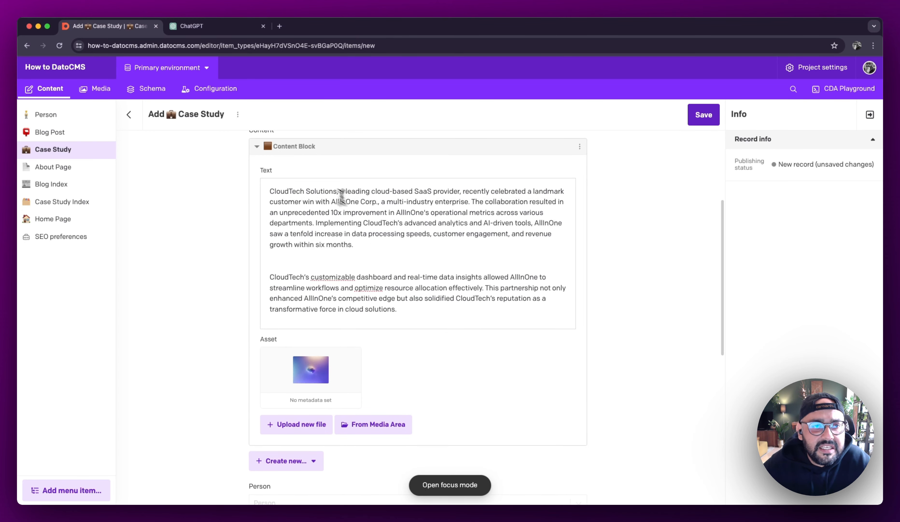
{"action": "left_click", "coordinate": [313, 152]}
- Add an FAQ block with the question "Did this successfully launch?" and the answer "Yes"
{"action": "left_click", "coordinate": [296, 171]}
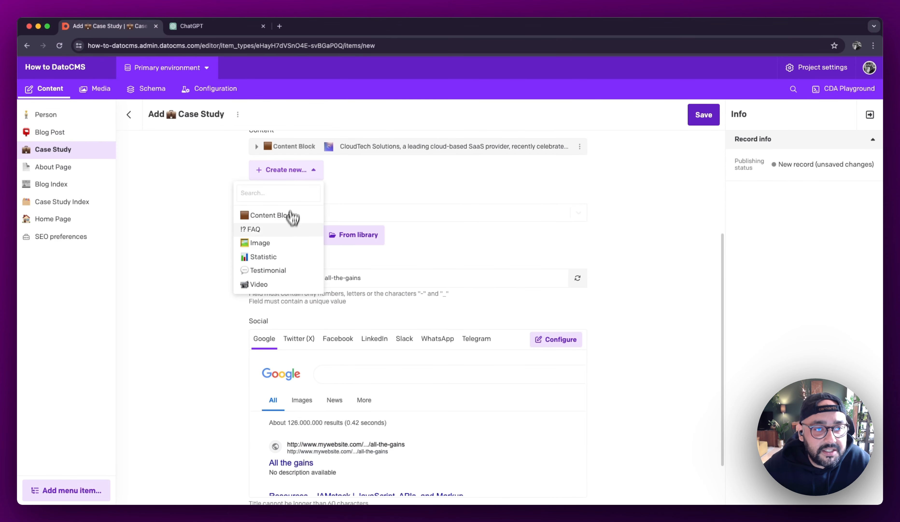
{"action": "left_click", "coordinate": [287, 231]}
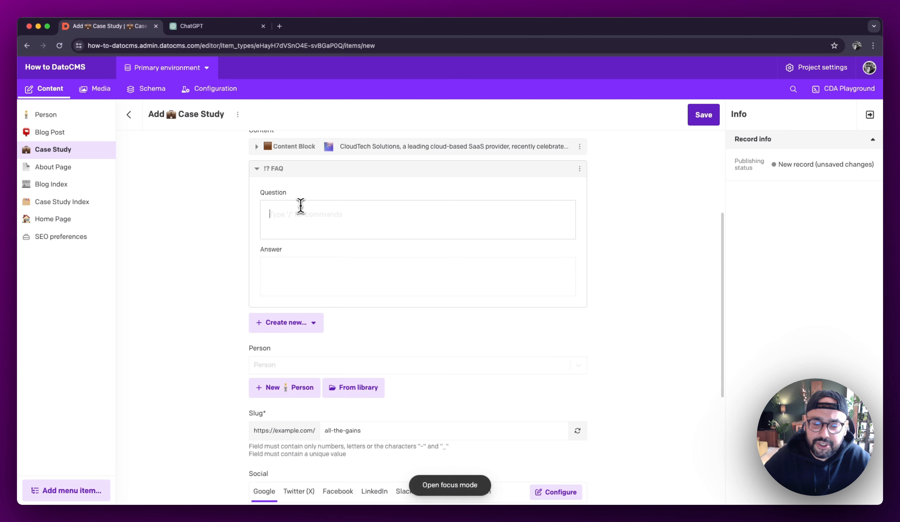
{"action": "type", "text": "Did this suc"}
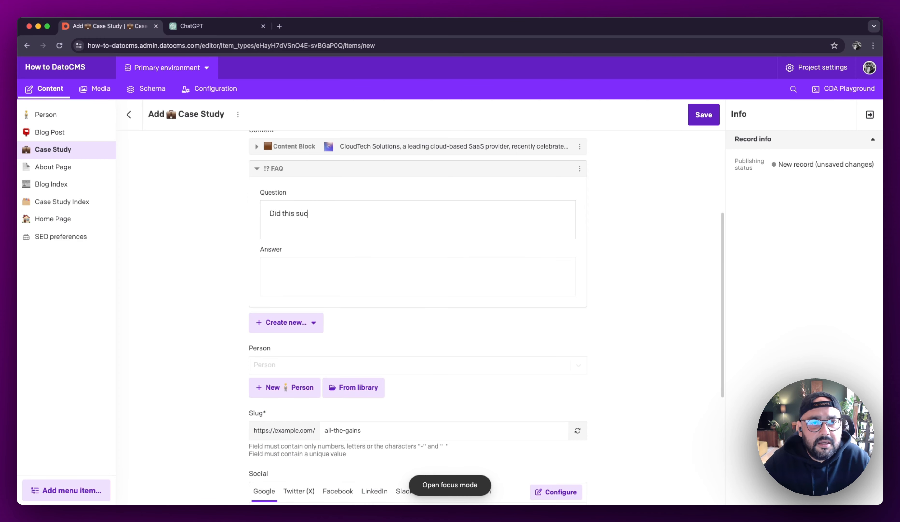
{"action": "type", "text": "cessfully launch?"}
{"action": "key", "text": "Tab"}
{"action": "type", "text": "Yes"}
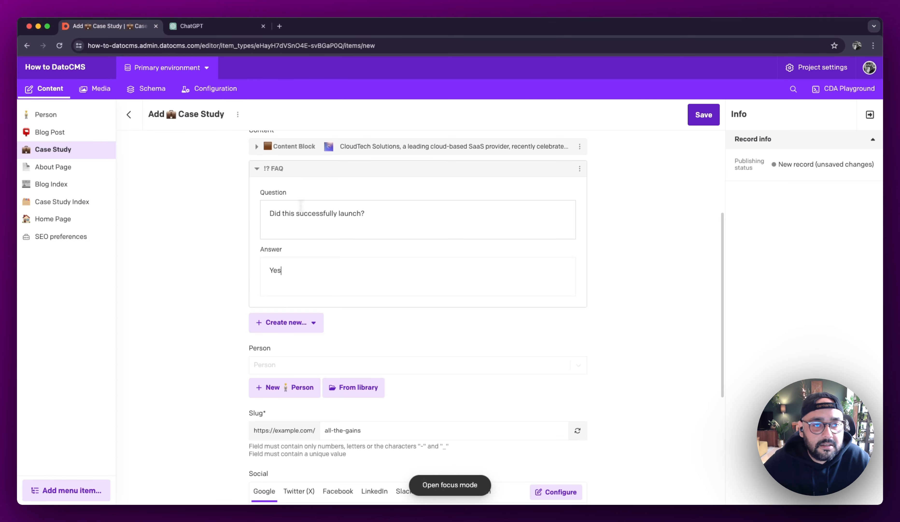
- Add a Statistic block with the stat "10x" and the description "gains everywhere"
{"action": "left_click", "coordinate": [292, 322]}
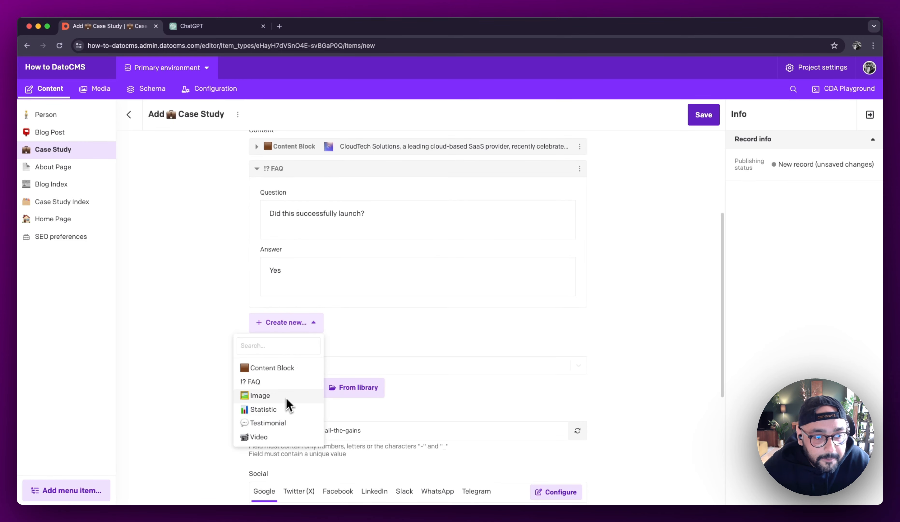
{"action": "left_click", "coordinate": [298, 411]}
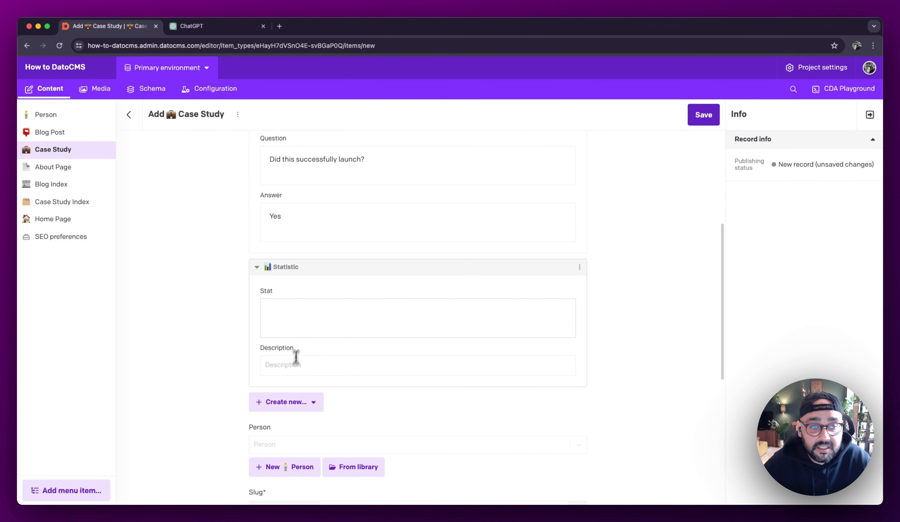
{"action": "type", "text": "10d"}
{"action": "key", "text": "BackSpace"}
{"action": "type", "text": "x"}
{"action": "key", "text": "Tab"}
{"action": "type", "text": "gains everywhere"}
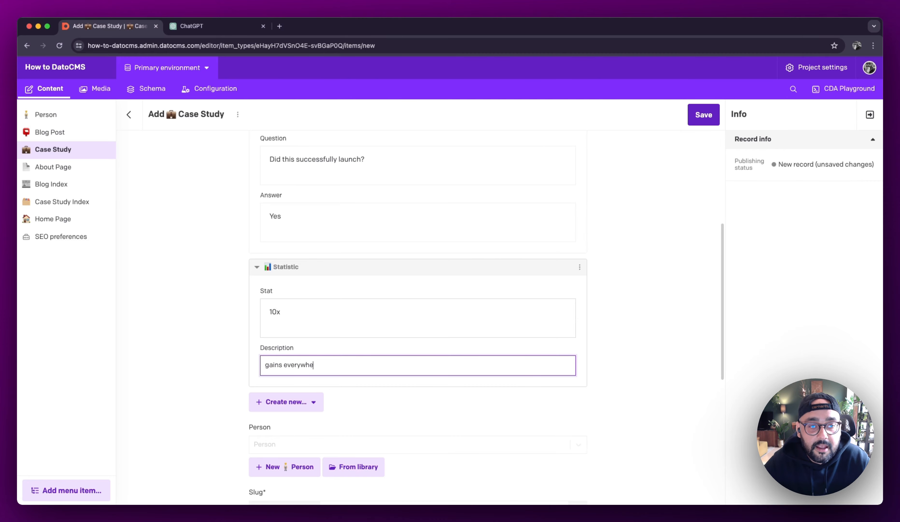
- Add a second Statistic block with the stat "Yes" and the description "Launched?"
{"action": "left_click", "coordinate": [289, 407]}
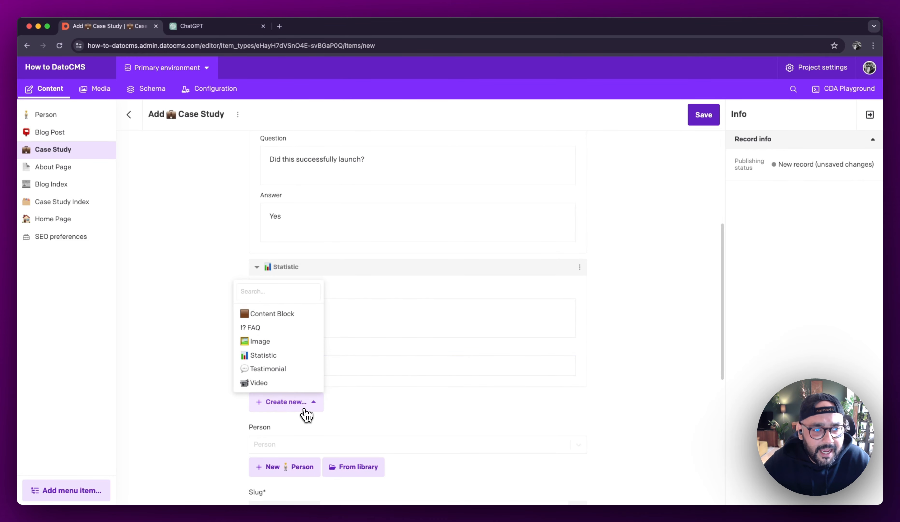
{"action": "left_click", "coordinate": [273, 356]}
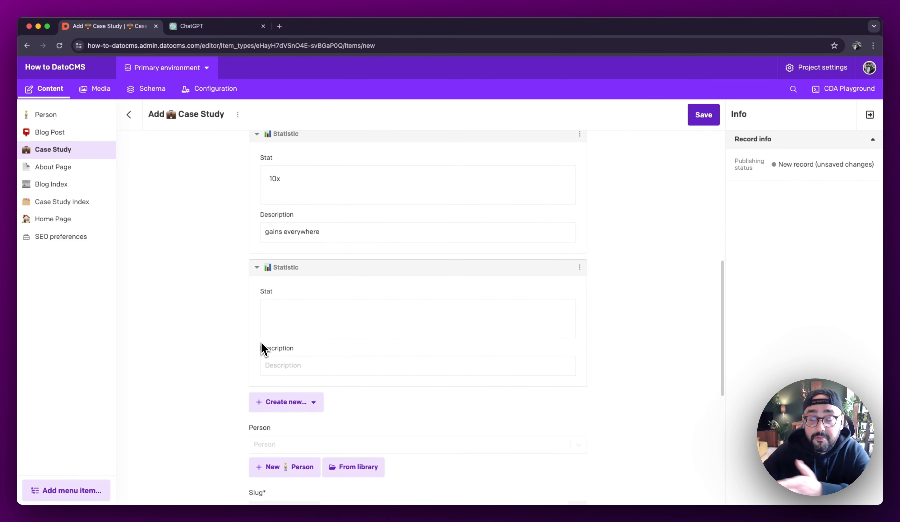
{"action": "left_click", "coordinate": [282, 327]}
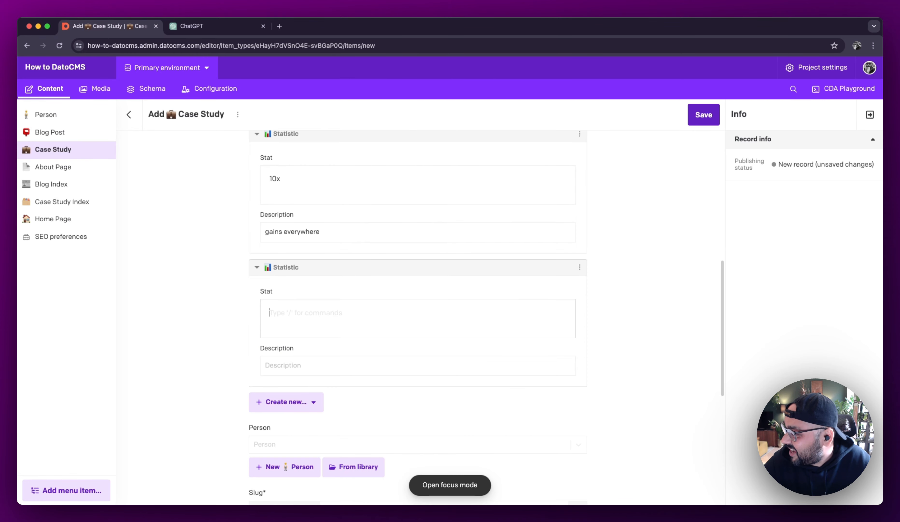
{"action": "type", "text": "Launched"}
{"action": "key", "text": "super+a"}
{"action": "type", "text": "YEs"}
{"action": "key", "text": "Tab"}
{"action": "type", "text": "Launched?"}
{"action": "left_click", "coordinate": [277, 308]}
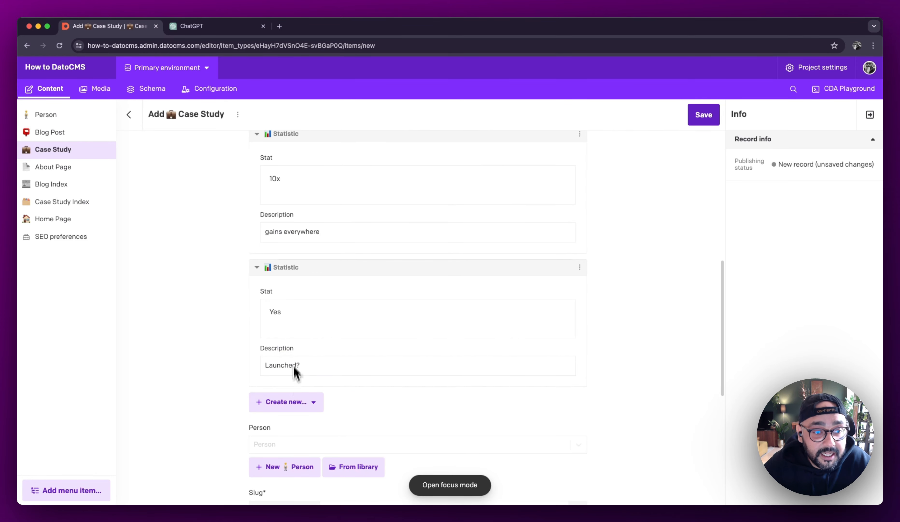
- Collapse both Statistic blocks and the FAQ block in the case study's content
{"action": "left_click", "coordinate": [302, 402]}
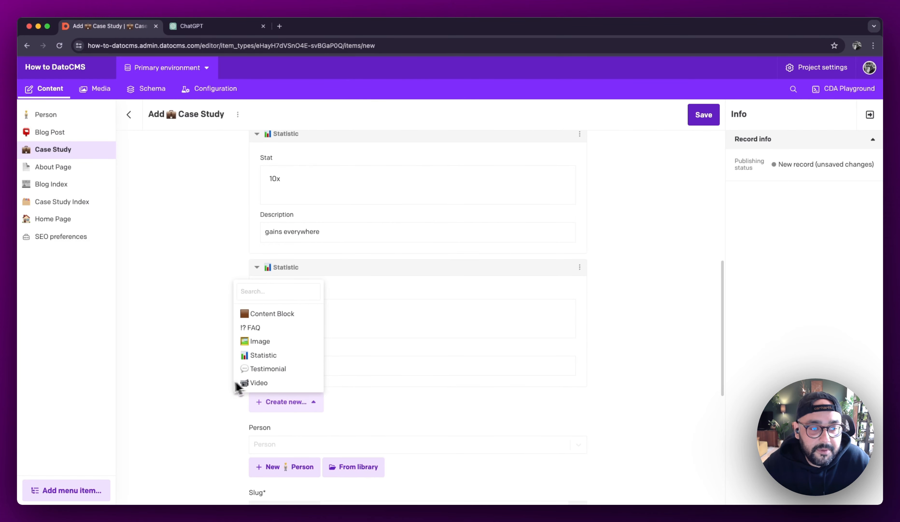
{"action": "left_click", "coordinate": [194, 386]}
{"action": "left_click", "coordinate": [342, 267]}
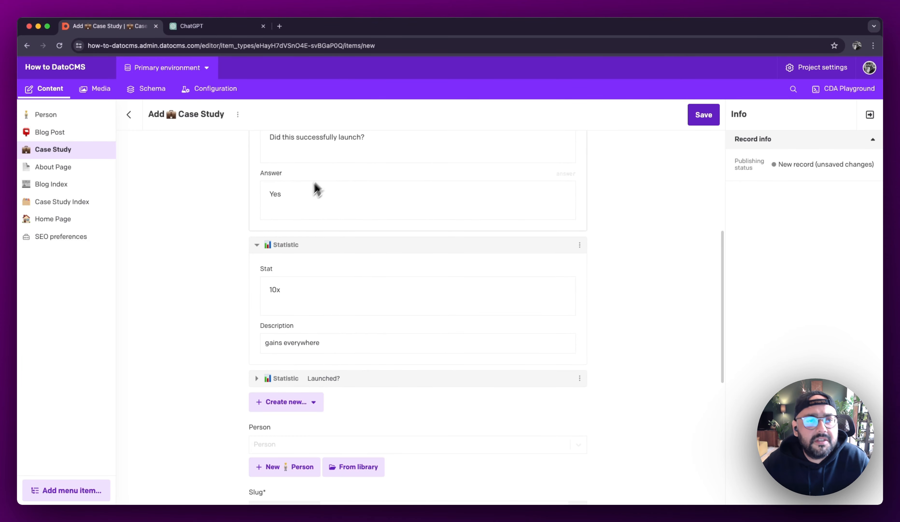
{"action": "left_click", "coordinate": [278, 241]}
{"action": "scroll", "coordinate": [276, 267], "scroll_direction": "up", "scroll_amount": 3}
{"action": "left_click", "coordinate": [285, 313]}
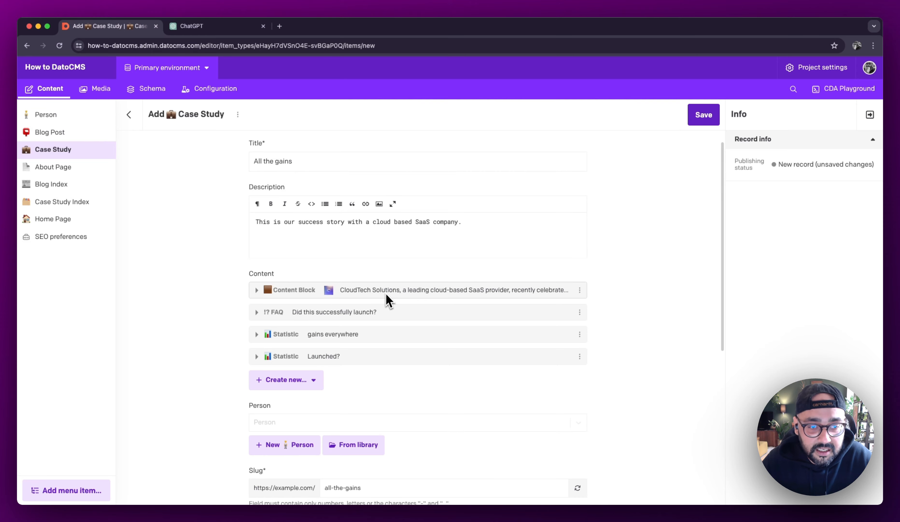
- Reorder the content blocks so the "gains everywhere" statistic comes first and the "Launched?" statistic stays last
{"action": "left_click_drag", "start_coordinate": [366, 345], "coordinate": [341, 286]}
{"action": "left_click_drag", "start_coordinate": [342, 352], "coordinate": [341, 307]}
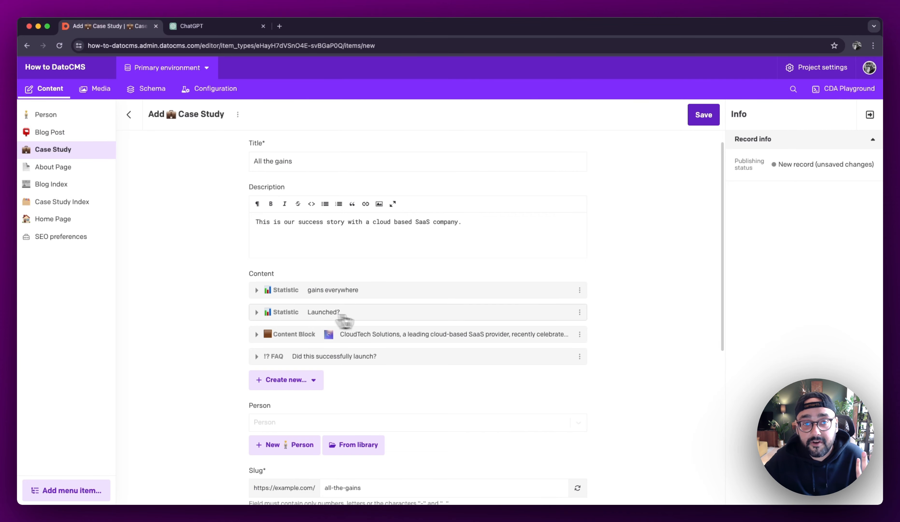
{"action": "left_click_drag", "start_coordinate": [406, 318], "coordinate": [400, 357]}
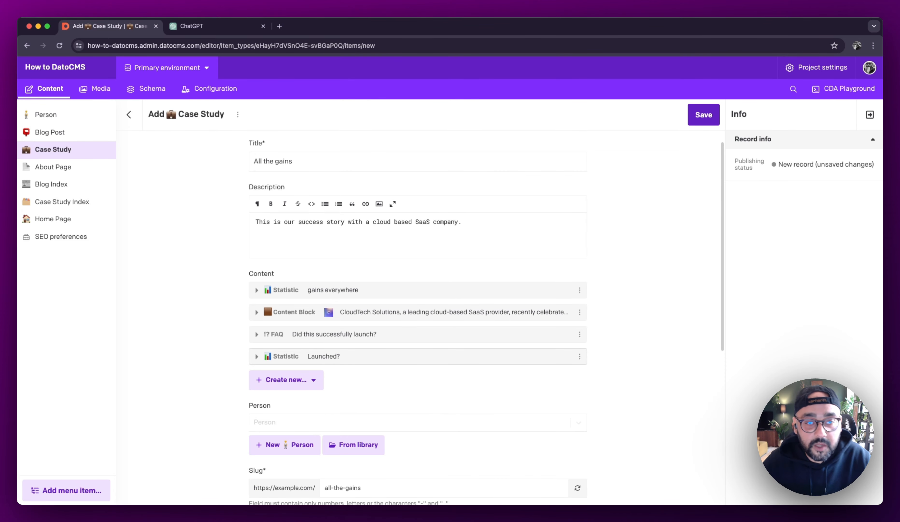
{"action": "scroll", "coordinate": [400, 359], "scroll_direction": "down", "scroll_amount": 2}
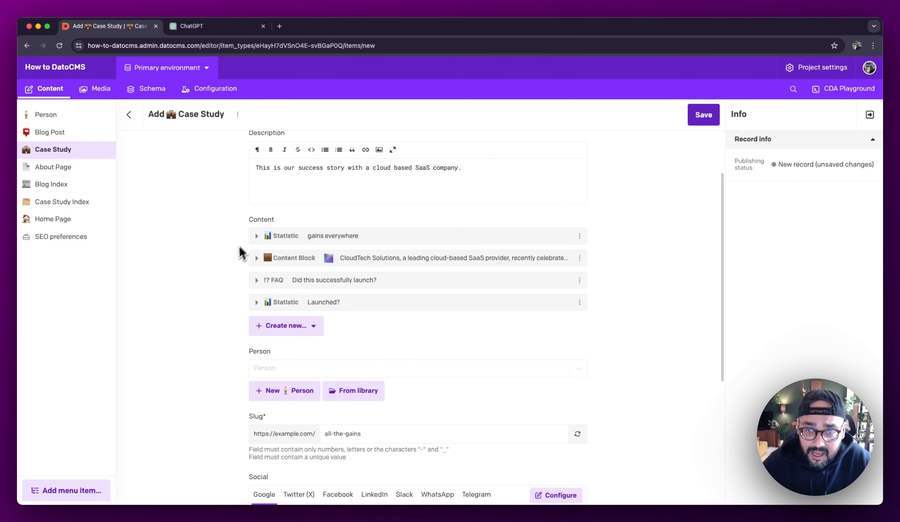
{"action": "scroll", "coordinate": [229, 276], "scroll_direction": "down", "scroll_amount": 2}
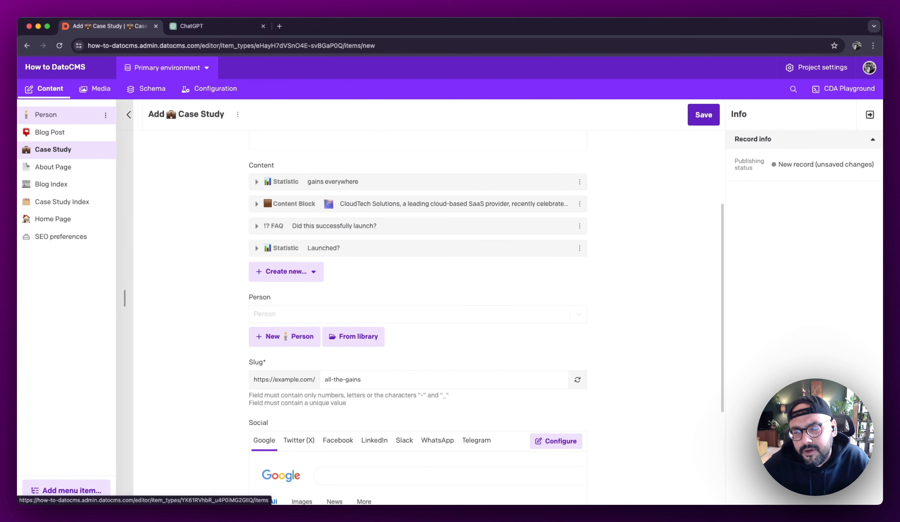
{"action": "left_click", "coordinate": [287, 339]}
{"action": "scroll", "coordinate": [308, 349], "scroll_direction": "down", "scroll_amount": 3}
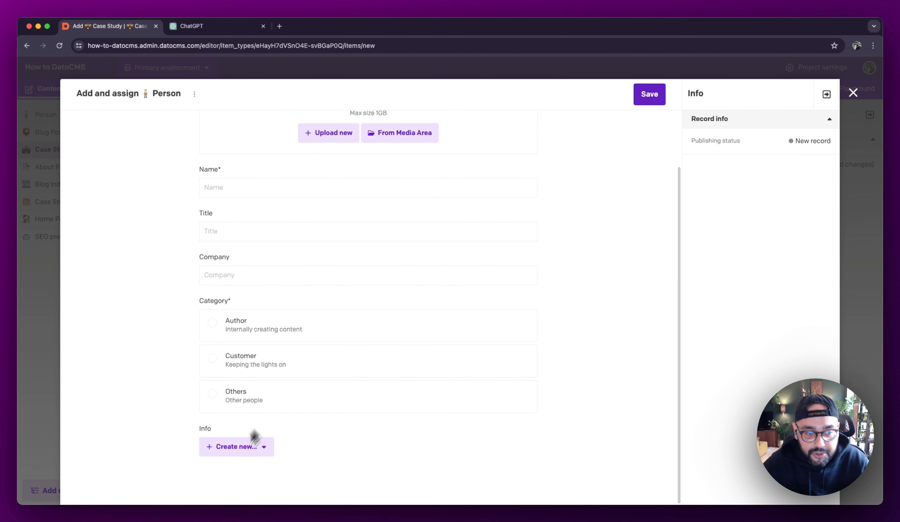
{"action": "scroll", "coordinate": [462, 322], "scroll_direction": "up", "scroll_amount": 3}
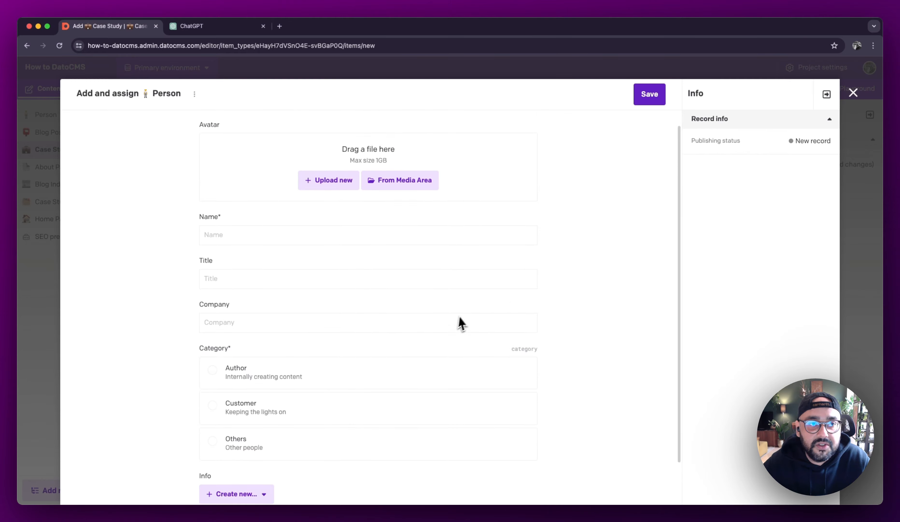
{"action": "left_click", "coordinate": [853, 92]}
- Assign the most recently updated Person record from the library to the case study
{"action": "left_click", "coordinate": [359, 344]}
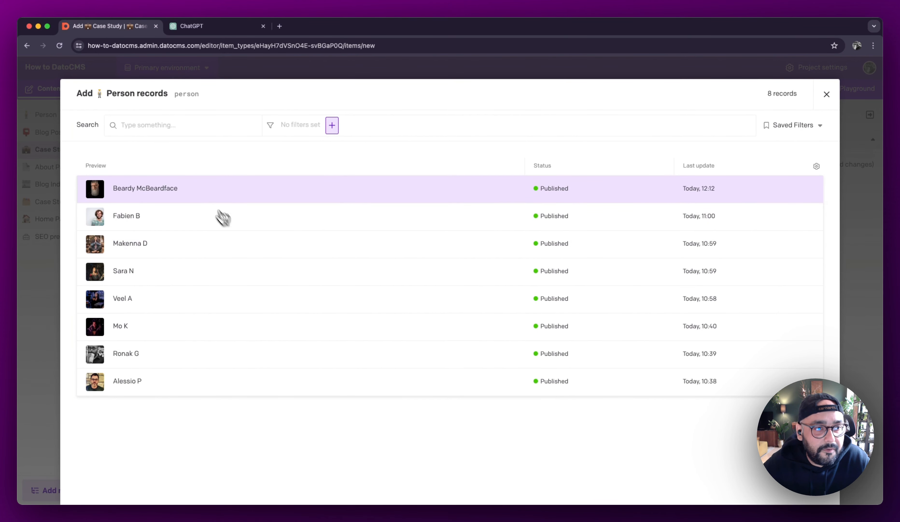
{"action": "left_click", "coordinate": [345, 193]}
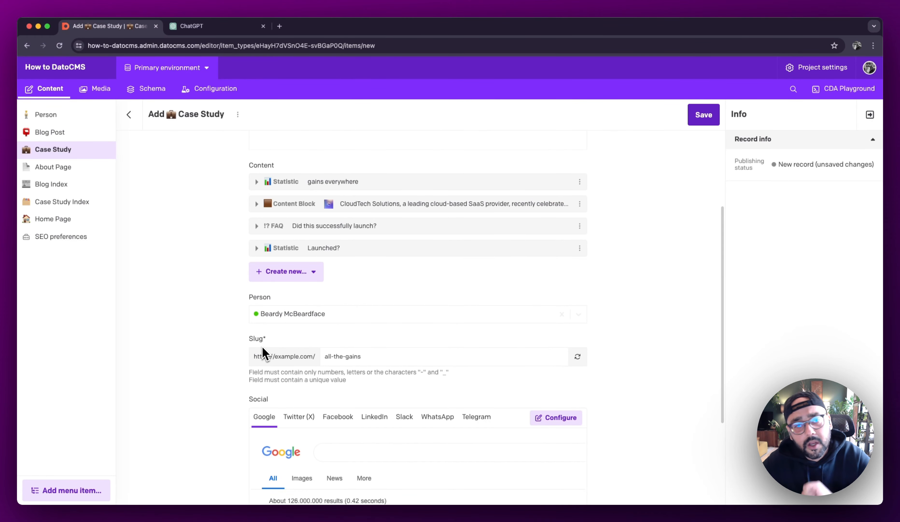
{"action": "left_click_drag", "start_coordinate": [252, 343], "coordinate": [282, 346]}
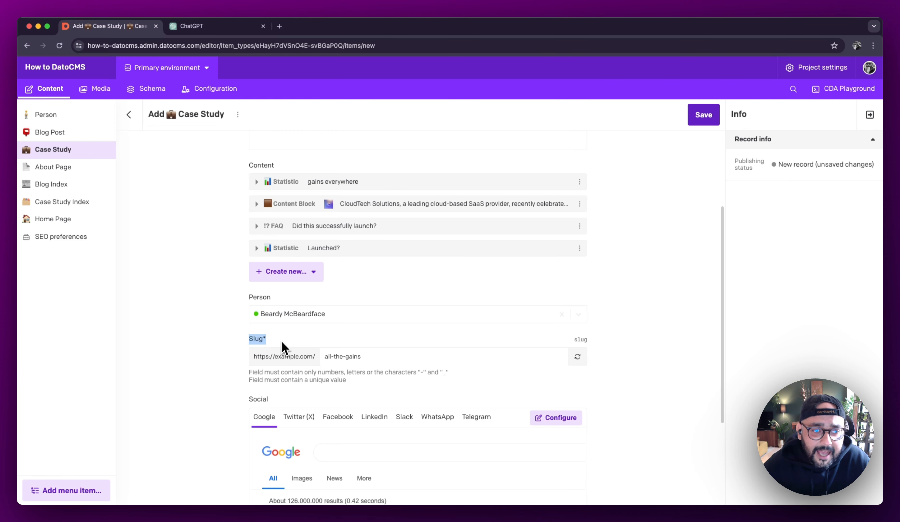
{"action": "left_click_drag", "start_coordinate": [362, 358], "coordinate": [321, 365]}
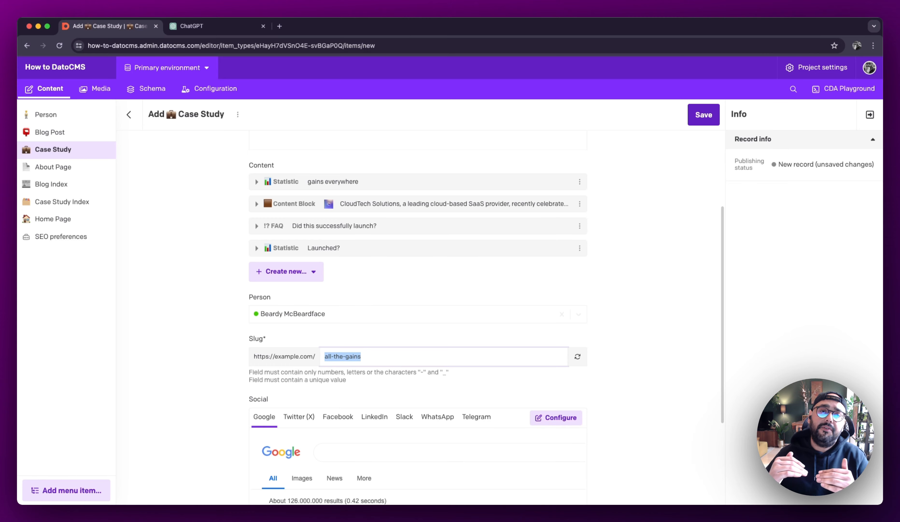
{"action": "scroll", "coordinate": [286, 363], "scroll_direction": "up", "scroll_amount": 4}
{"action": "left_click_drag", "start_coordinate": [295, 182], "coordinate": [136, 182]}
{"action": "left_click", "coordinate": [163, 196]}
{"action": "scroll", "coordinate": [217, 280], "scroll_direction": "down", "scroll_amount": 6}
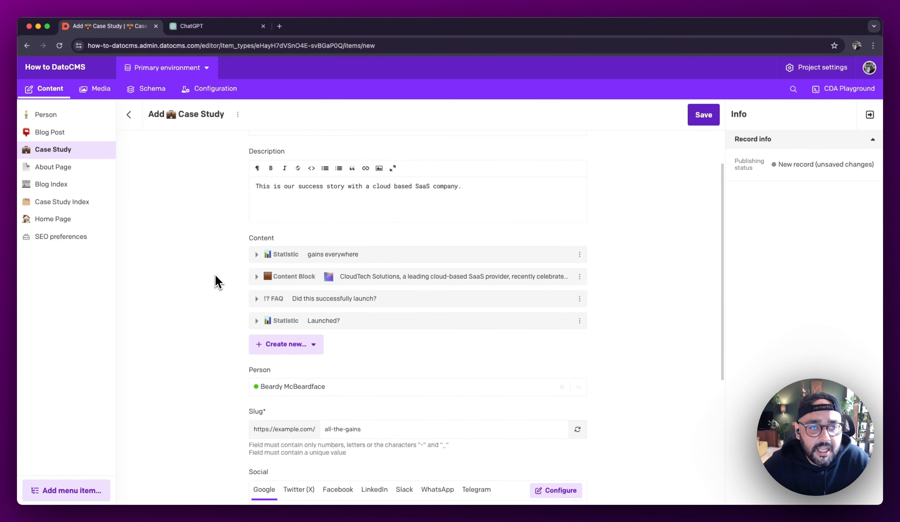
- Extend the case study's slug to "all-the-gains-a-success-story", using hyphens instead of spaces
{"action": "left_click", "coordinate": [368, 266]}
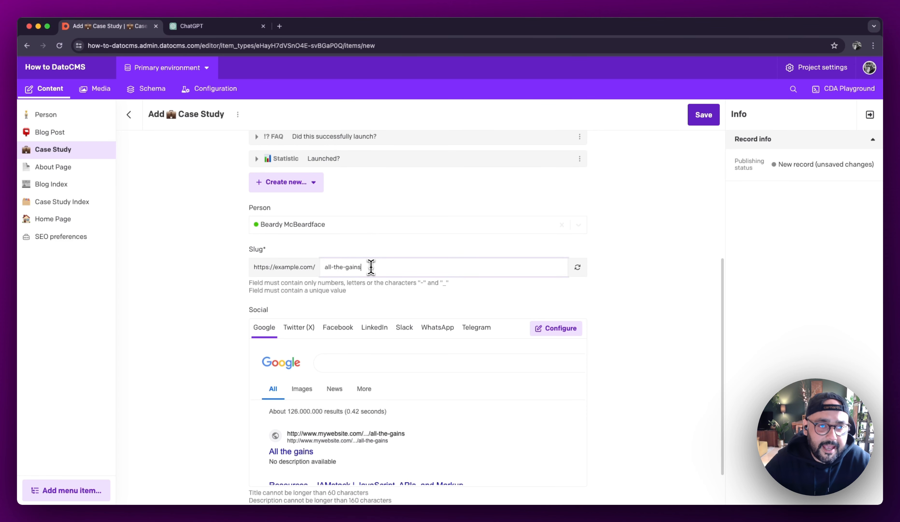
{"action": "type", "text": "-a-success story"}
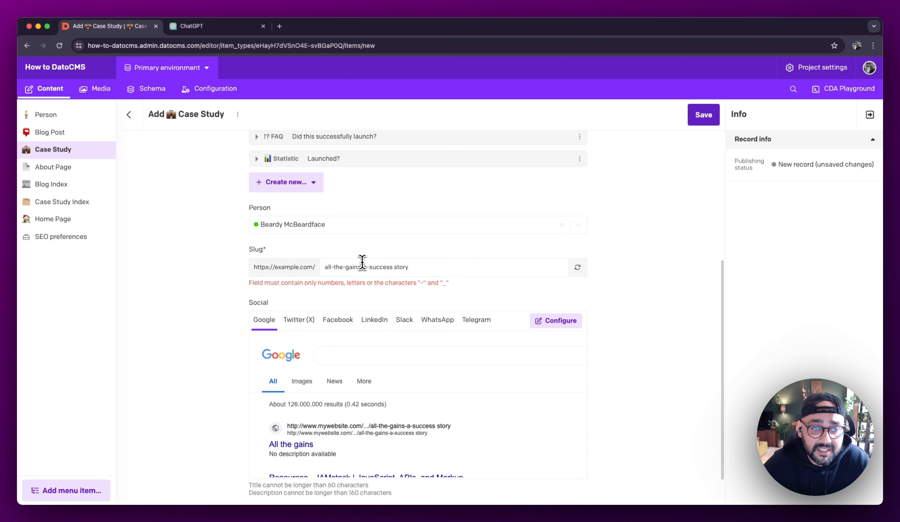
{"action": "left_click", "coordinate": [394, 267]}
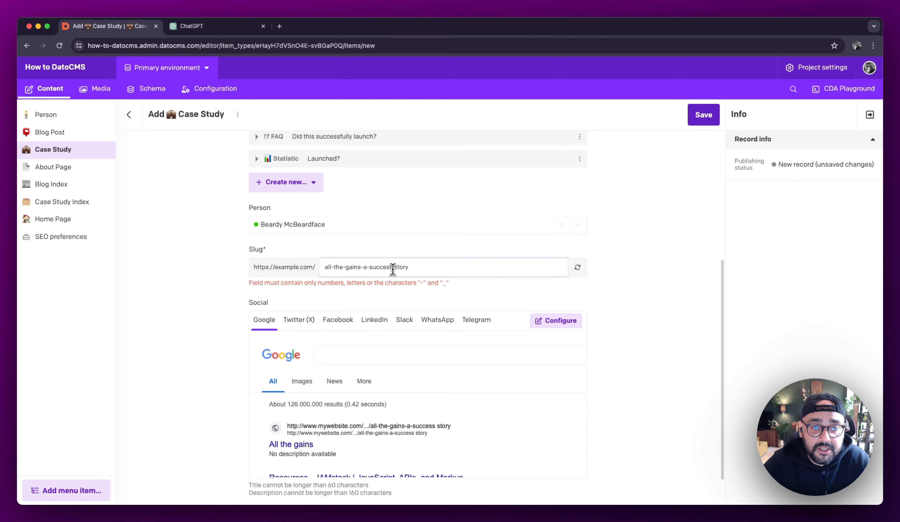
{"action": "key", "text": "BackSpace"}
{"action": "type", "text": "-"}
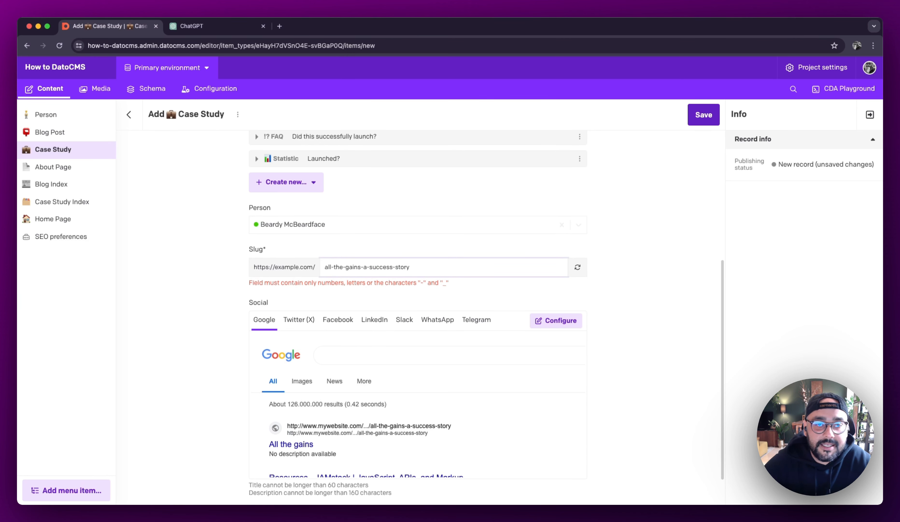
{"action": "left_click", "coordinate": [404, 297]}
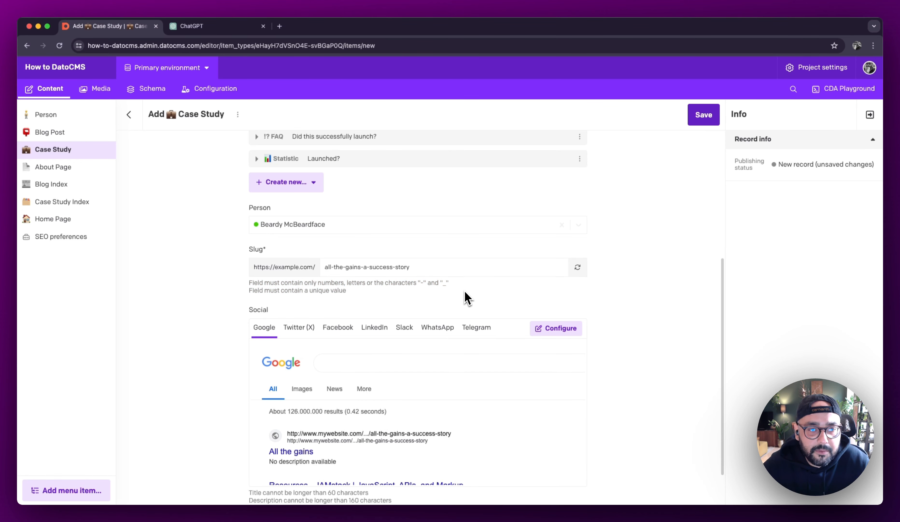
- Examine the case study's social previews for Twitter (X), Facebook, LinkedIn, Slack, WhatsApp and Telegram, then return to the Google preview
{"action": "scroll", "coordinate": [469, 297], "scroll_direction": "down", "scroll_amount": 3}
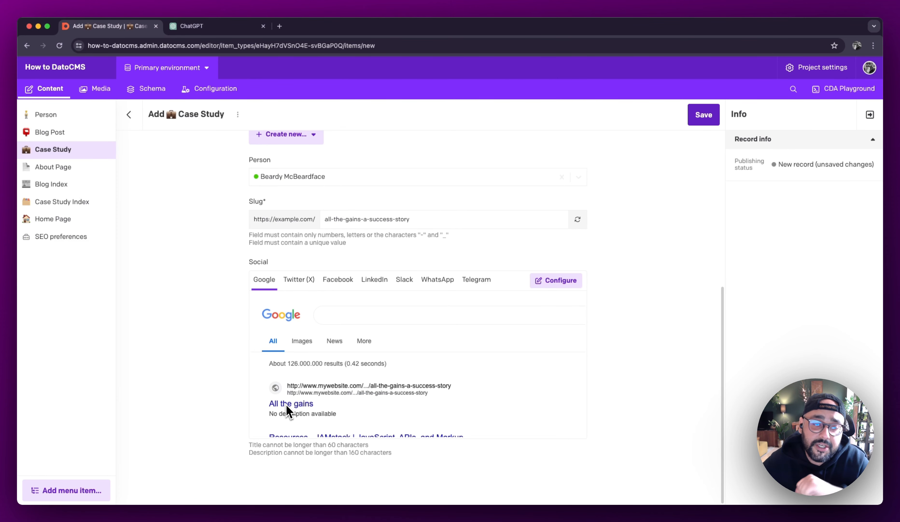
{"action": "left_click", "coordinate": [299, 279]}
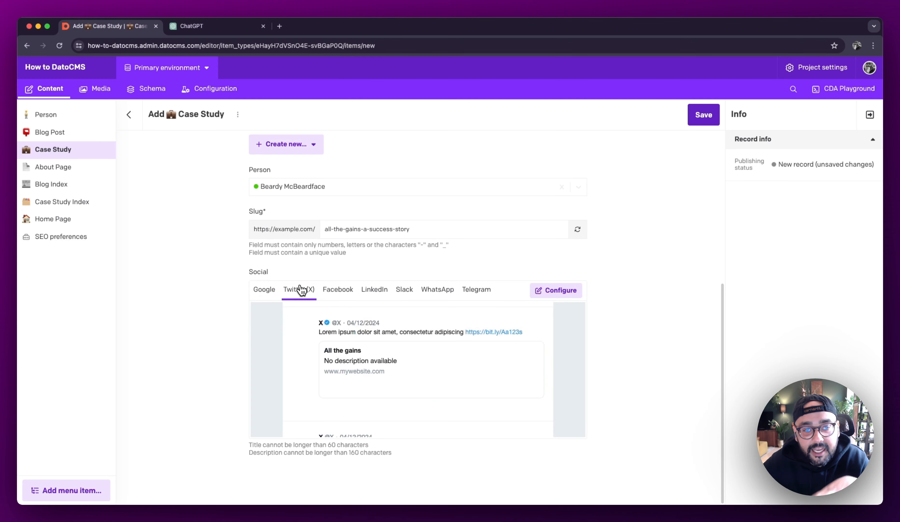
{"action": "left_click", "coordinate": [338, 290]}
{"action": "left_click", "coordinate": [375, 320]}
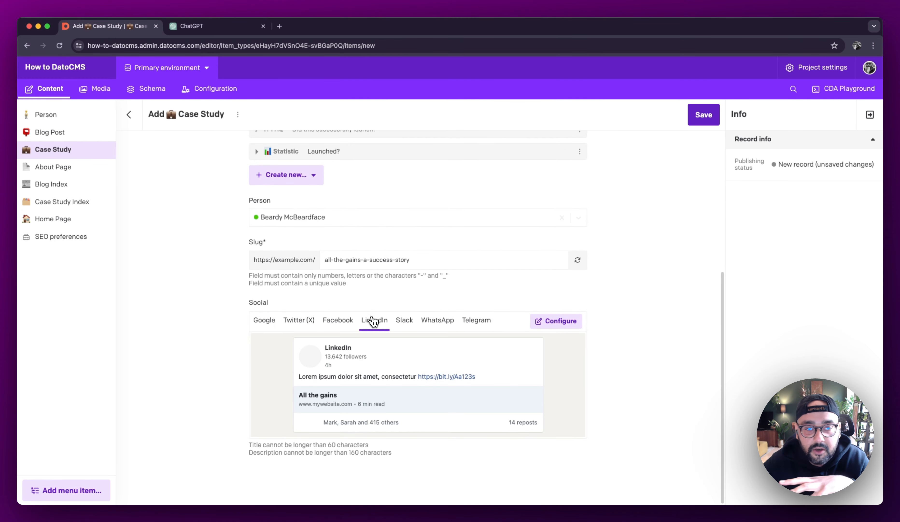
{"action": "left_click", "coordinate": [412, 324]}
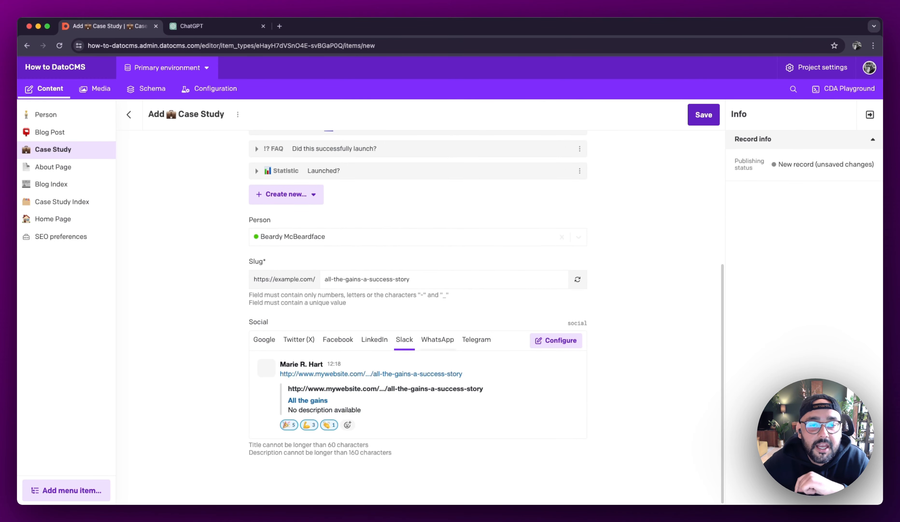
{"action": "left_click", "coordinate": [445, 343]}
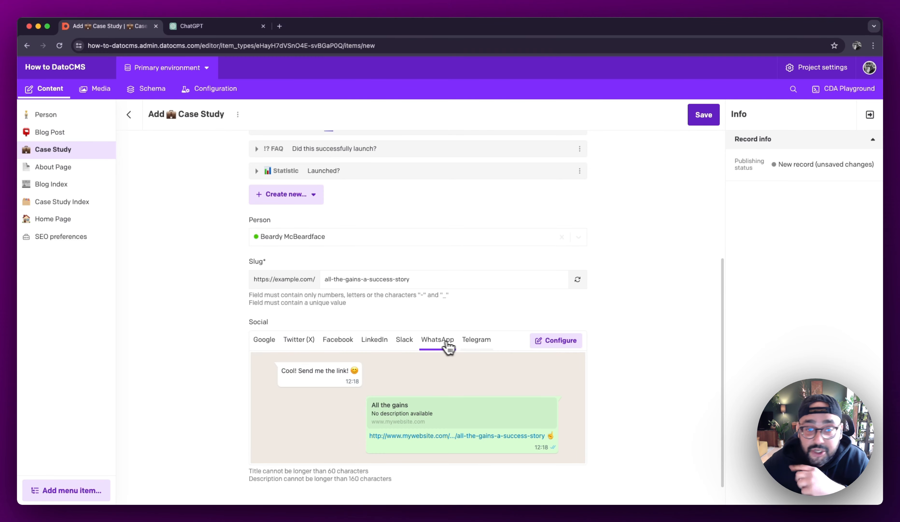
{"action": "left_click", "coordinate": [465, 345]}
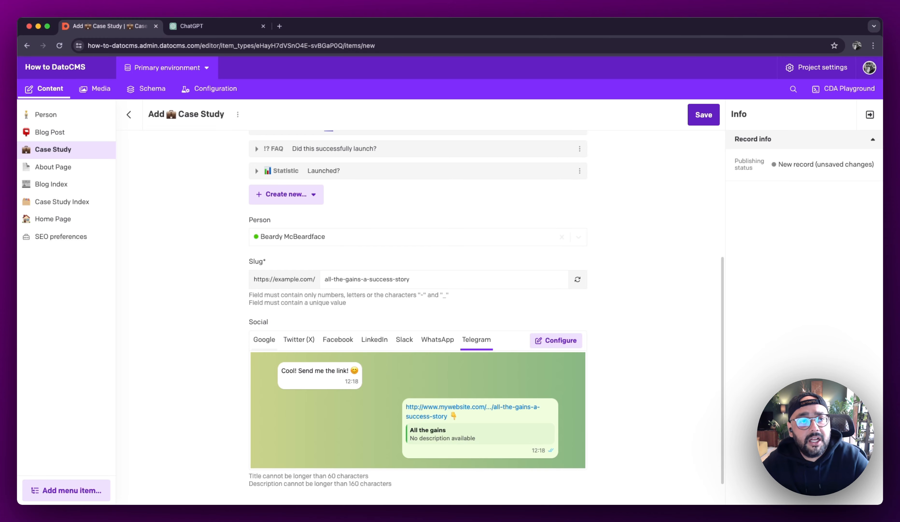
{"action": "left_click", "coordinate": [262, 344]}
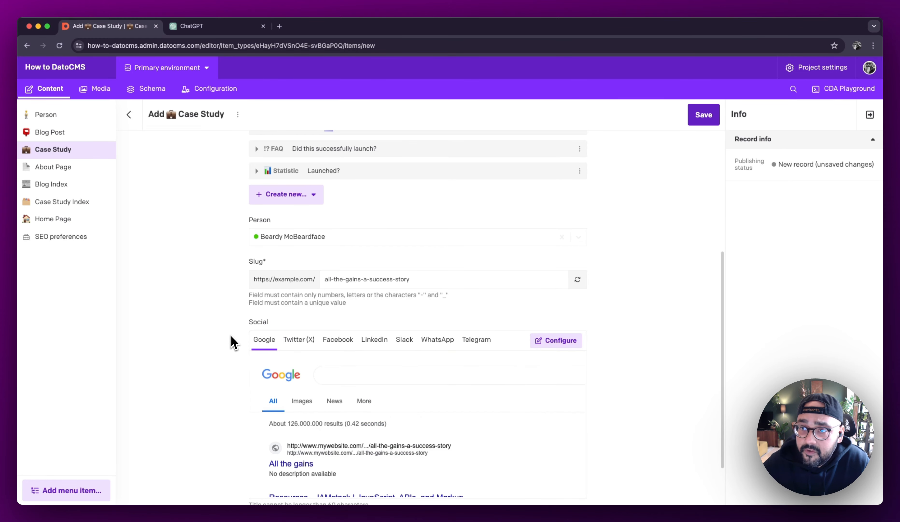
- Save the new "All the gains" Case Study record
{"action": "scroll", "coordinate": [233, 343], "scroll_direction": "up", "scroll_amount": 6}
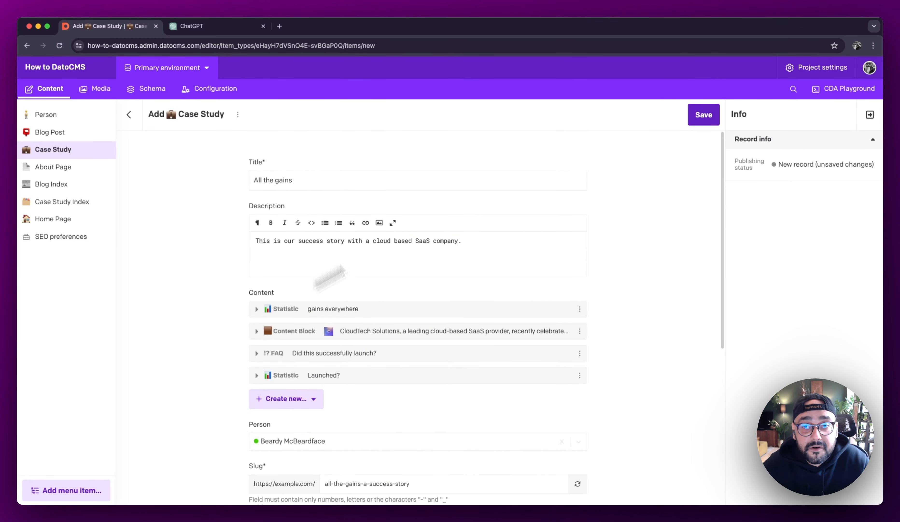
{"action": "left_click", "coordinate": [695, 119]}
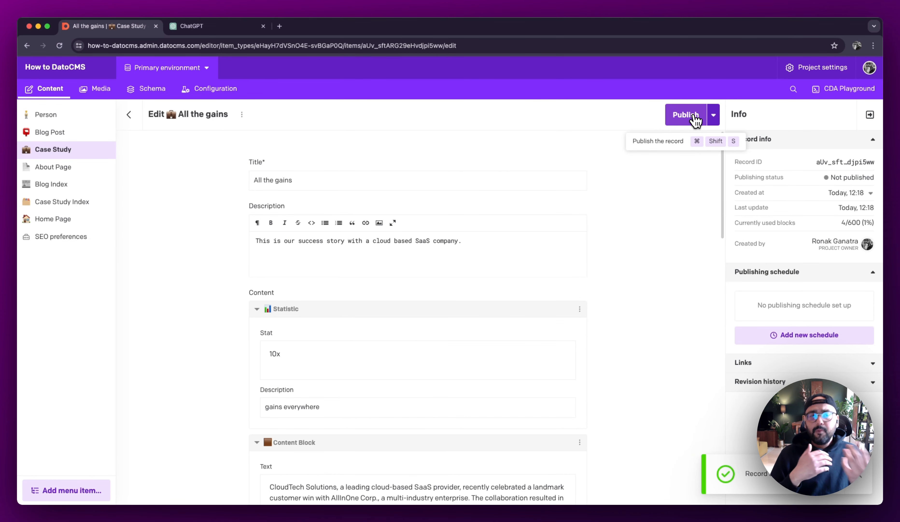